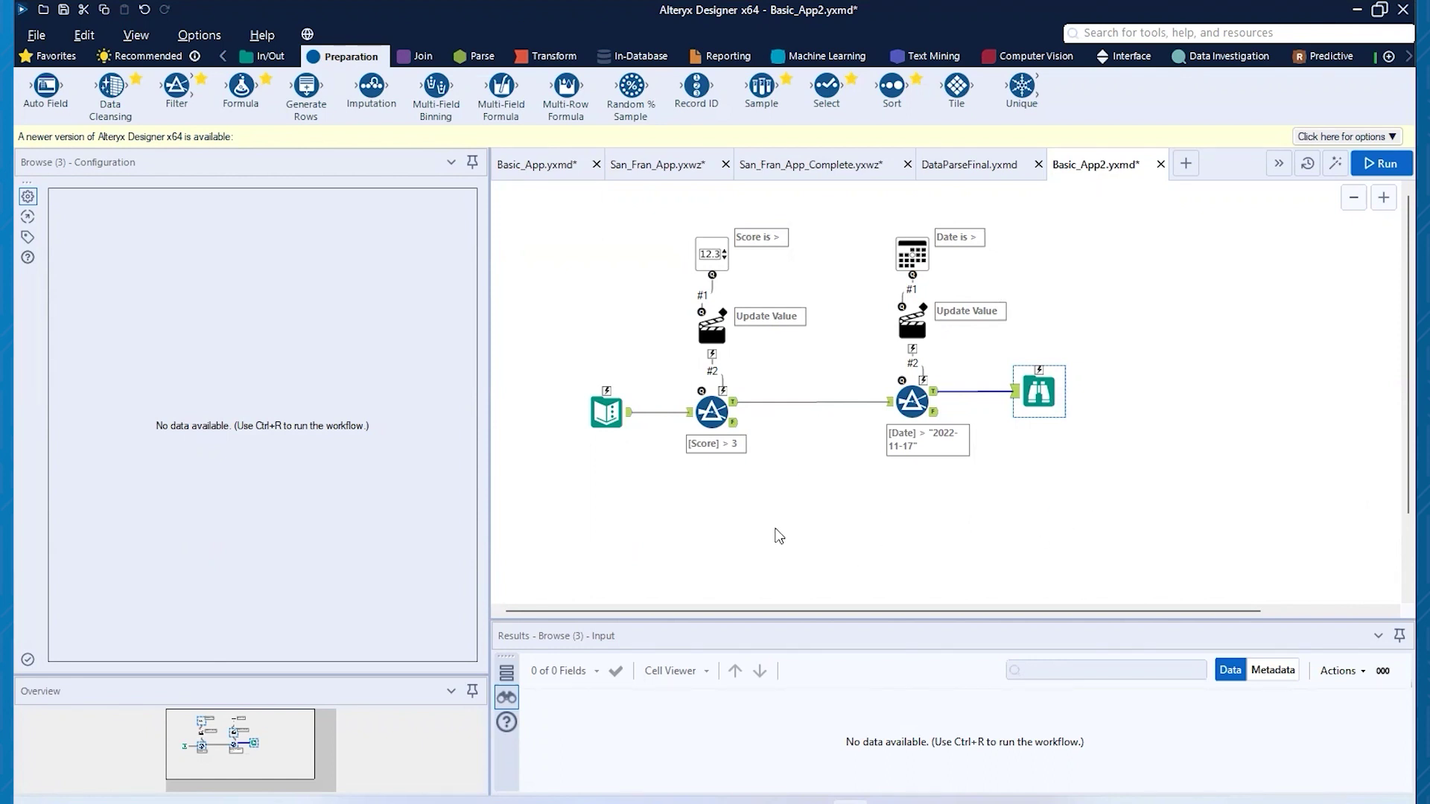
Review the Score and Date input-action-filter groups, then run the workflow with Ctrl+R.
left_click_drag(660, 200, 758, 470)
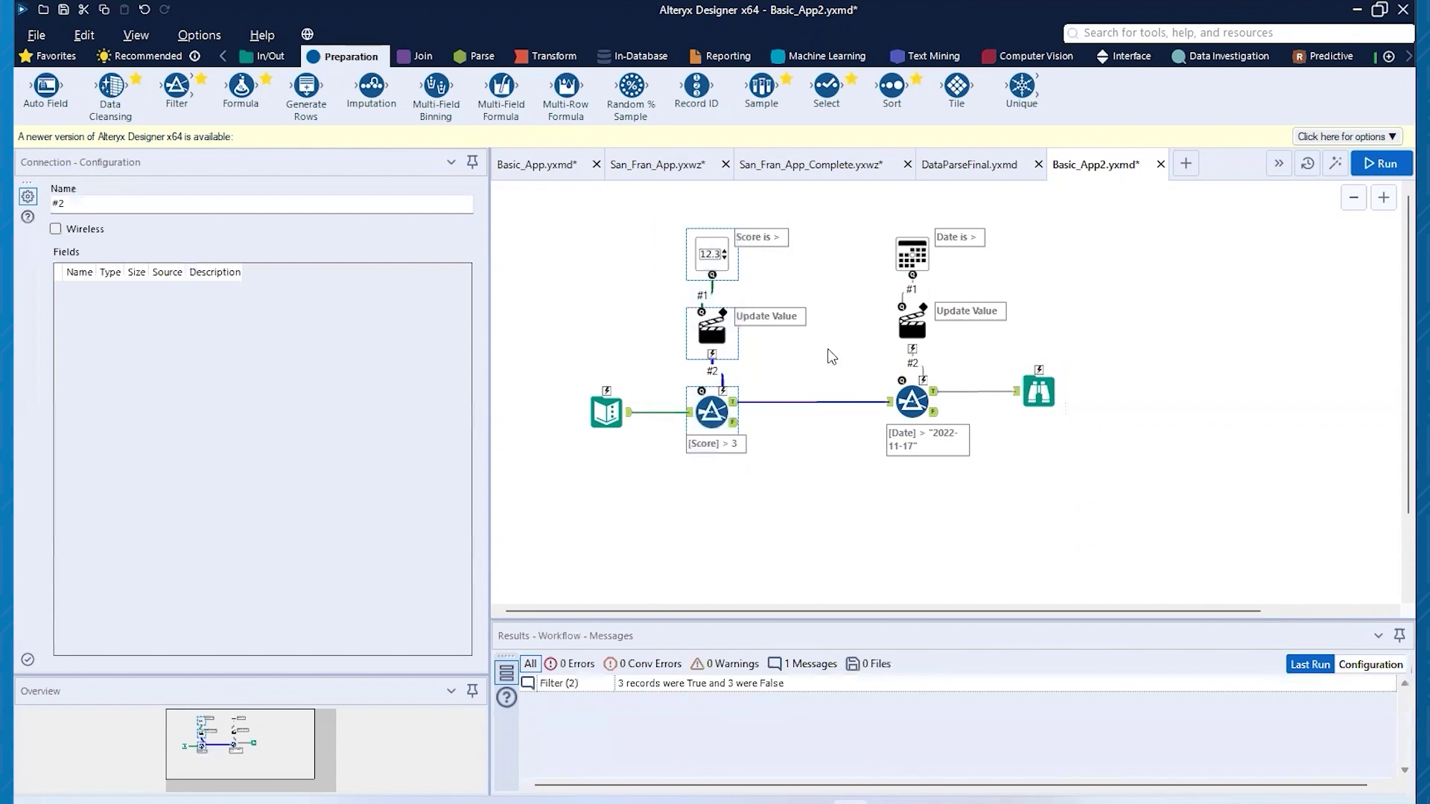
left_click_drag(853, 207, 970, 493)
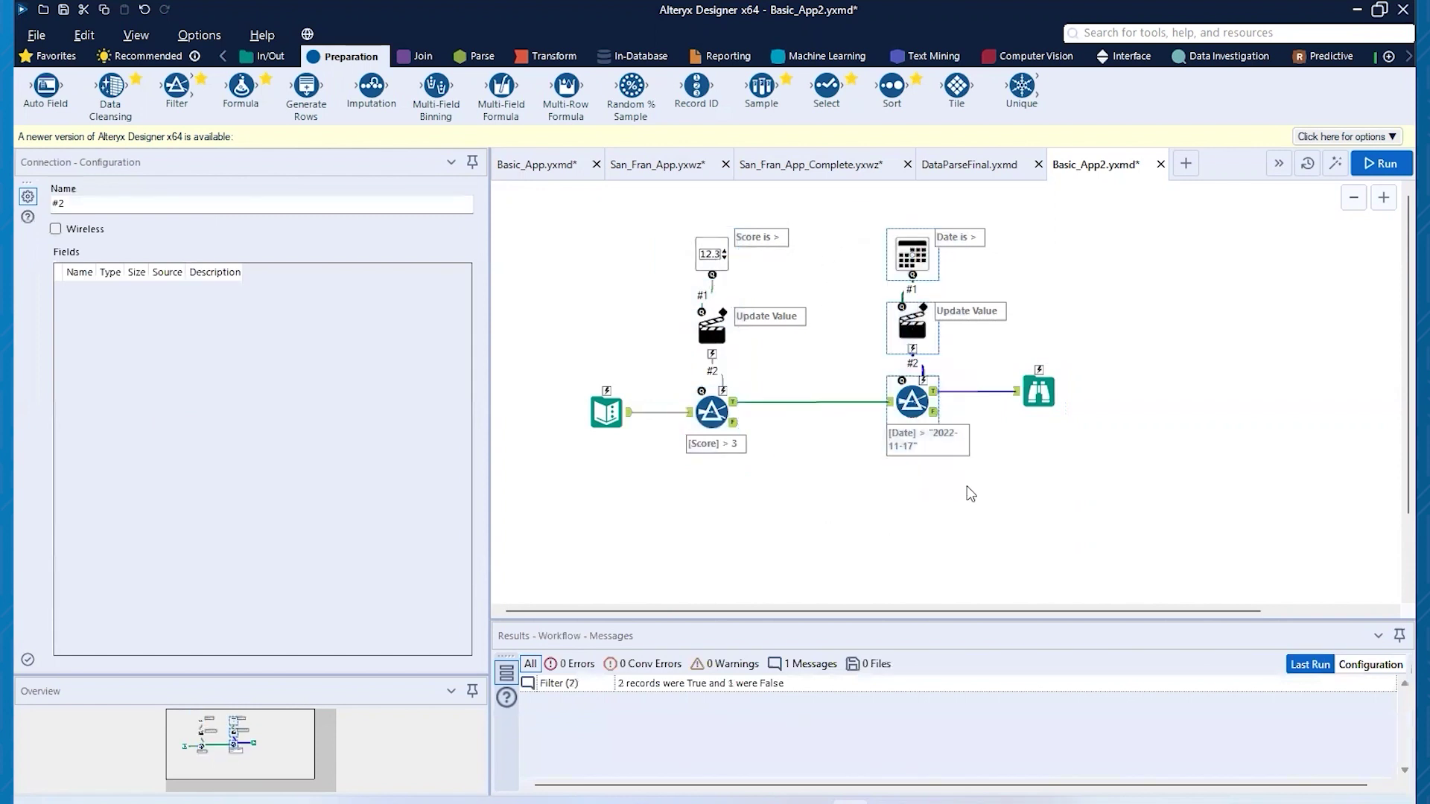
left_click(1048, 521)
key("ctrl+r")
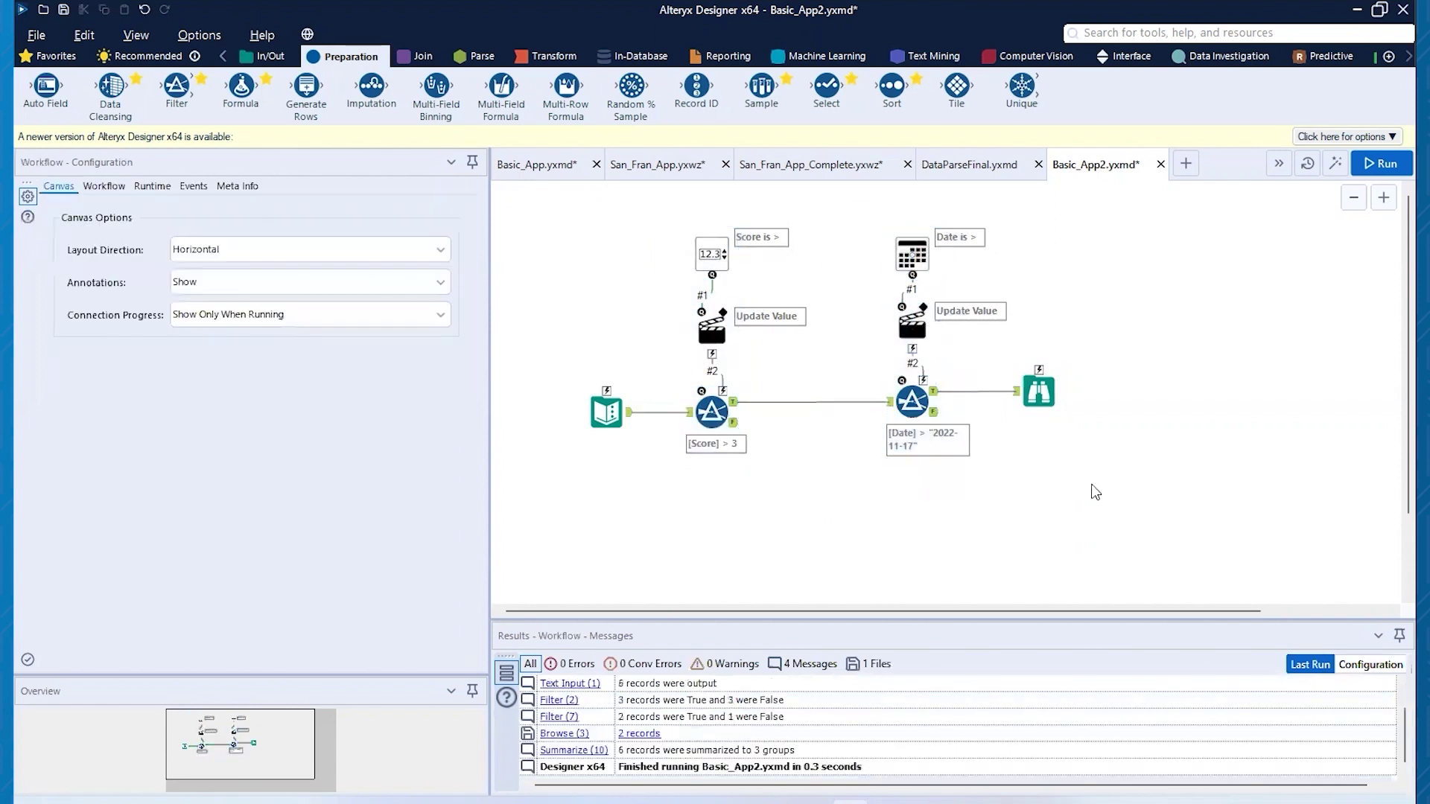
left_click(1130, 59)
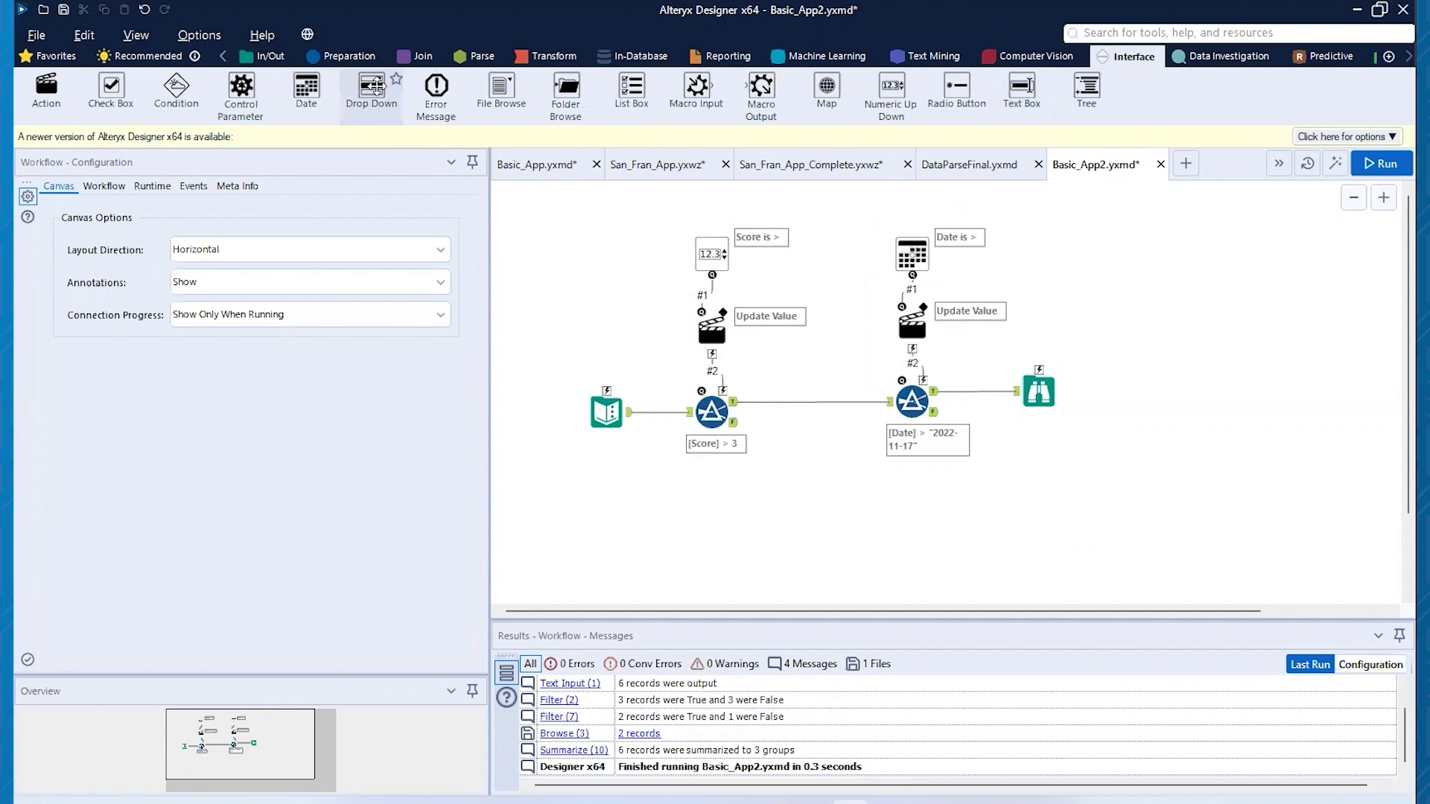
Move the Browse output right and drop a new Filter onto its incoming connection.
left_click(327, 52)
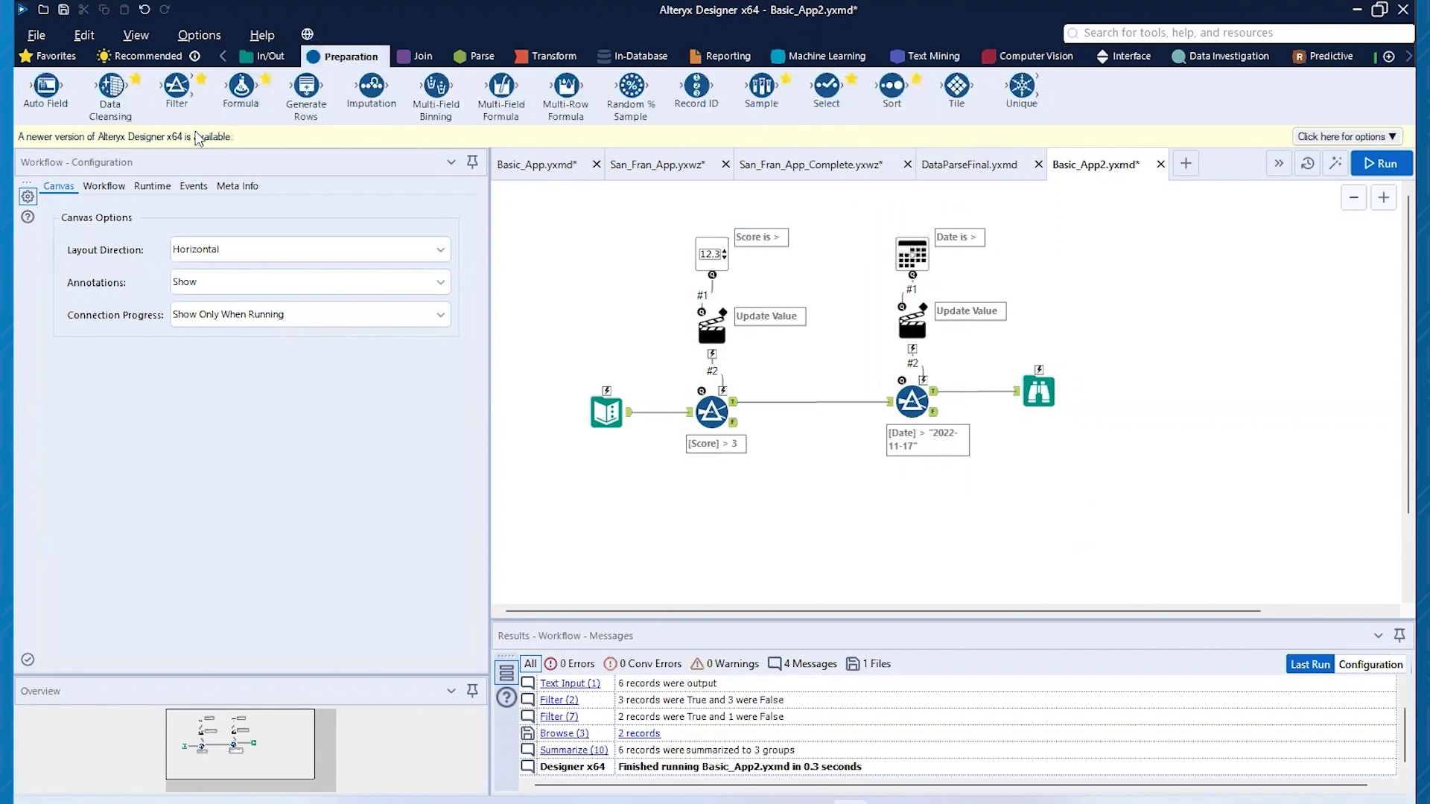
left_click_drag(1031, 383, 1294, 384)
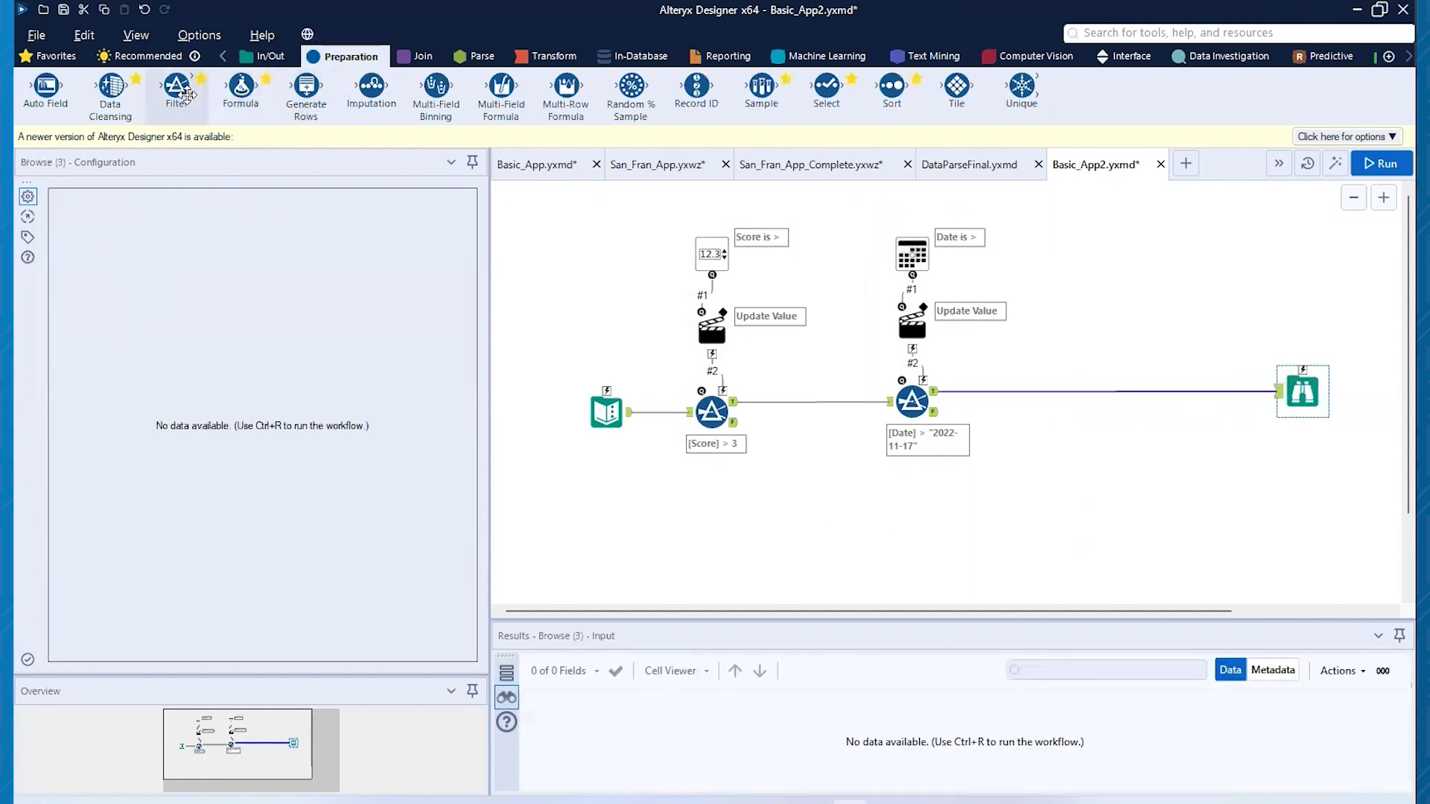
left_click_drag(177, 88, 1186, 388)
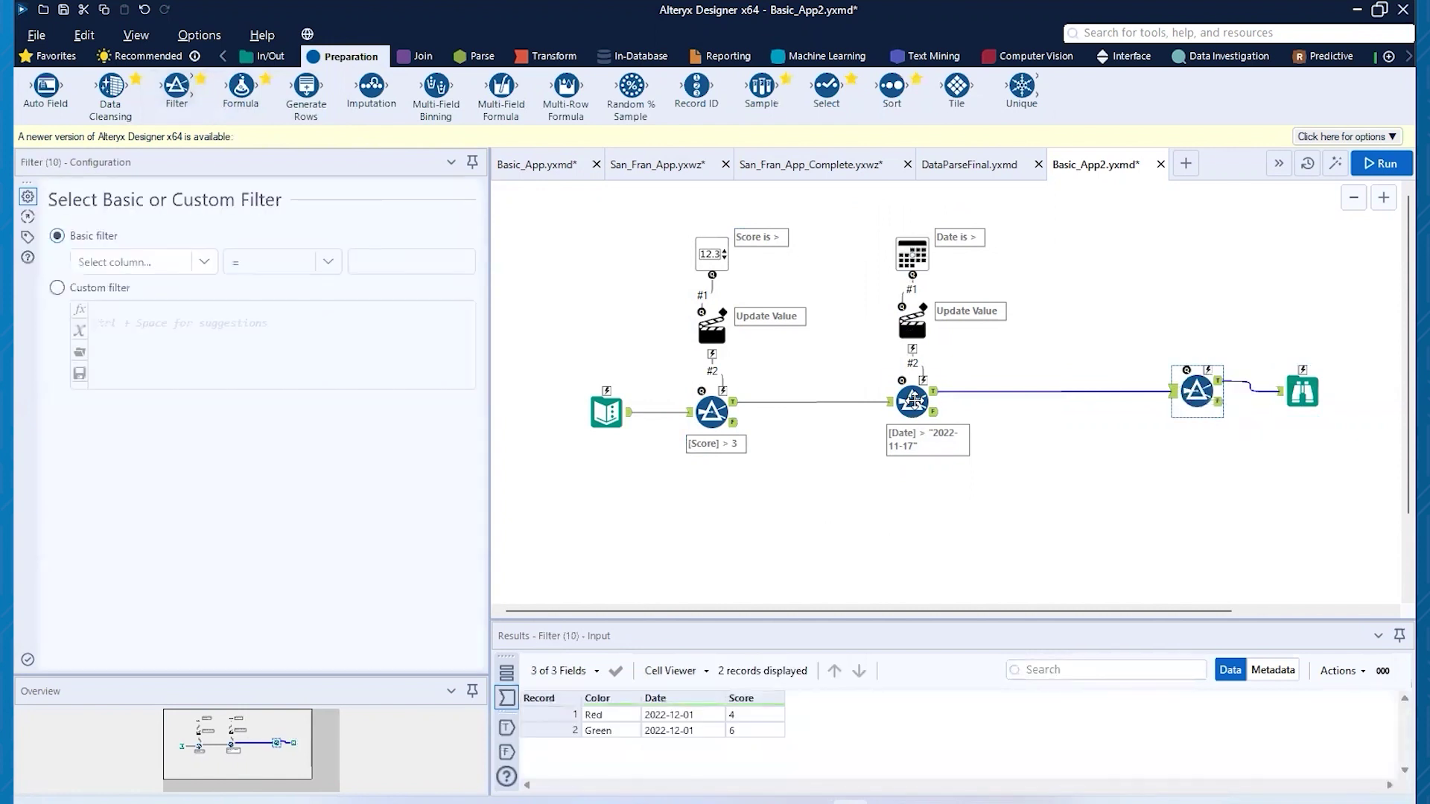
Set the new filter to Color equals 'Blue' and check the Text Input's sample records.
left_click(206, 262)
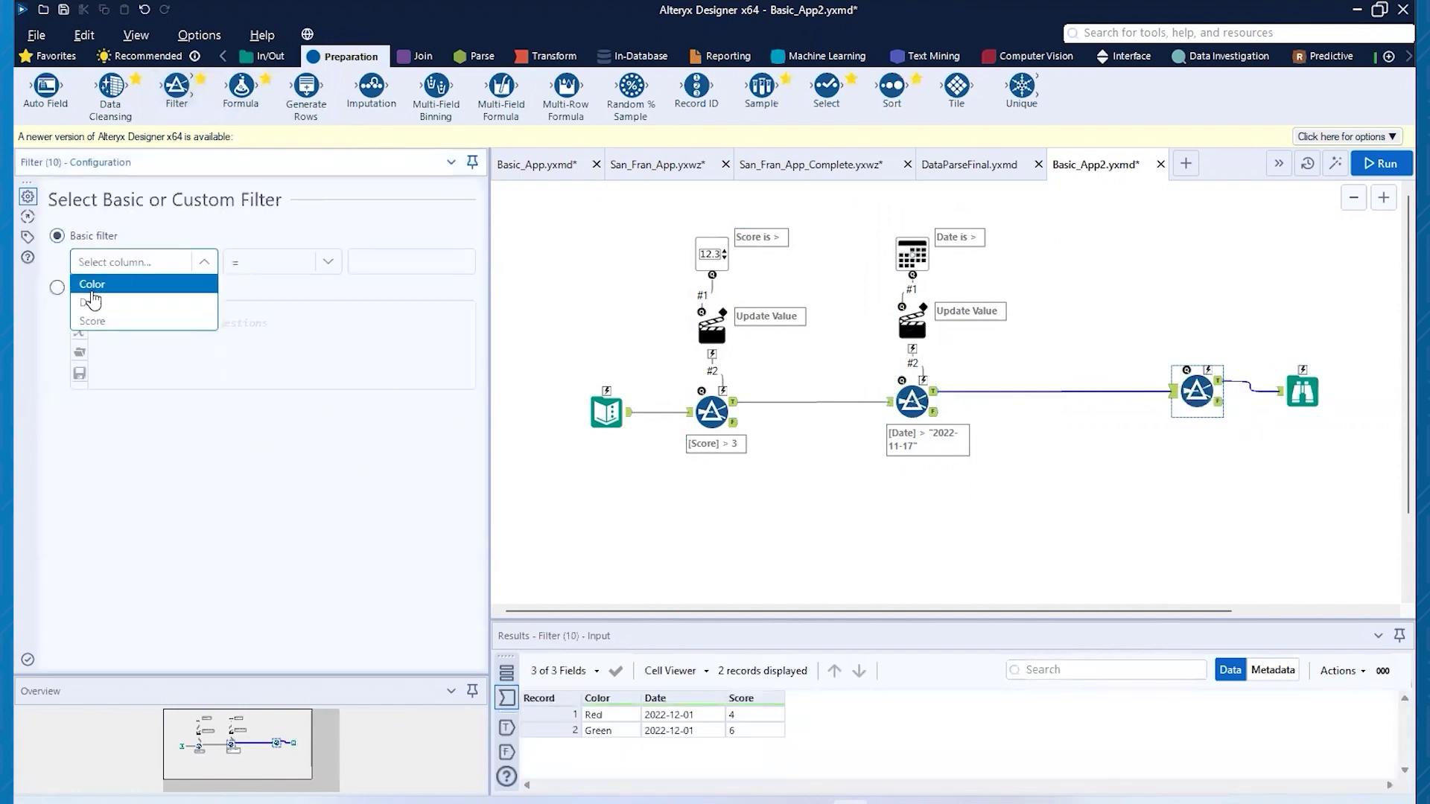
left_click(89, 283)
left_click(420, 263)
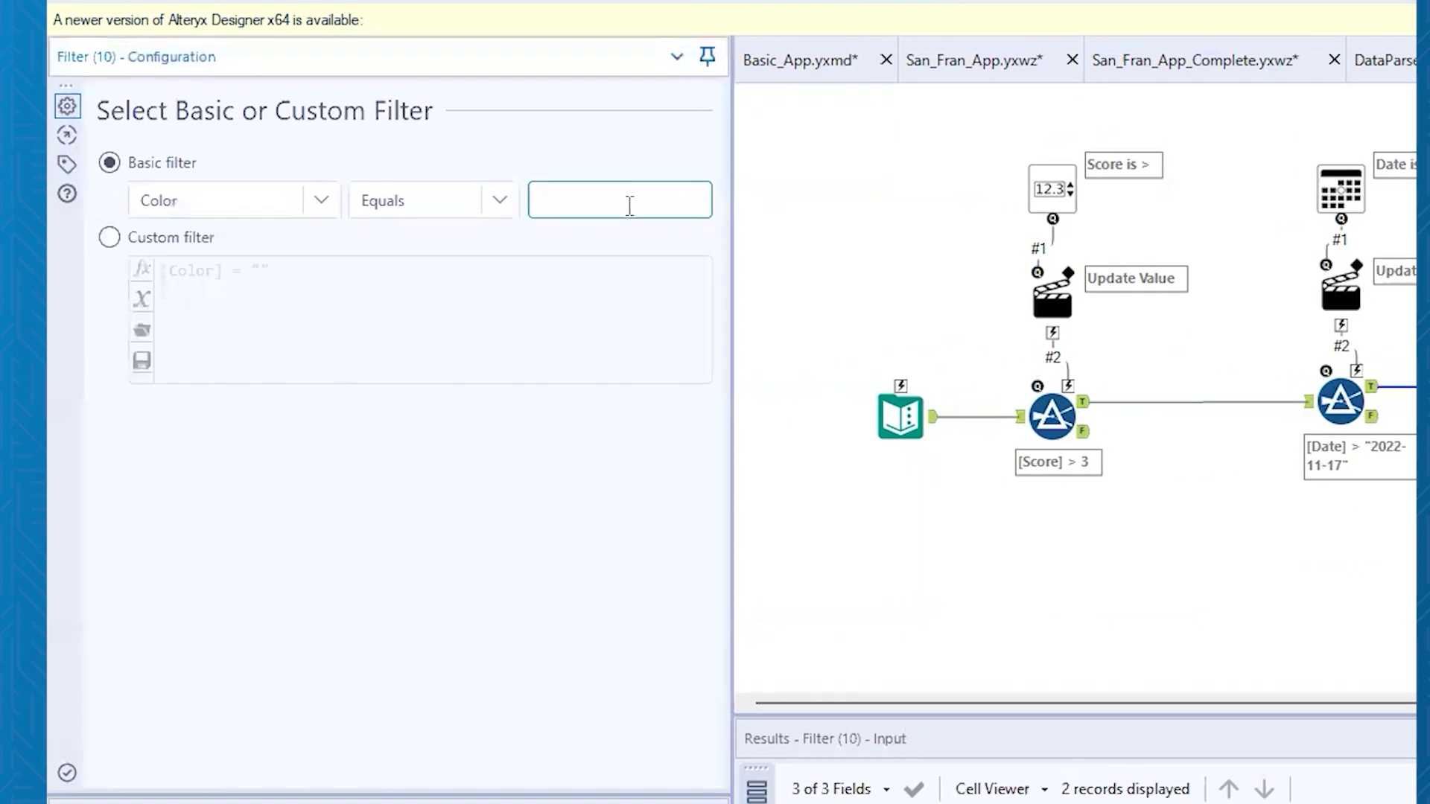
type("Blue")
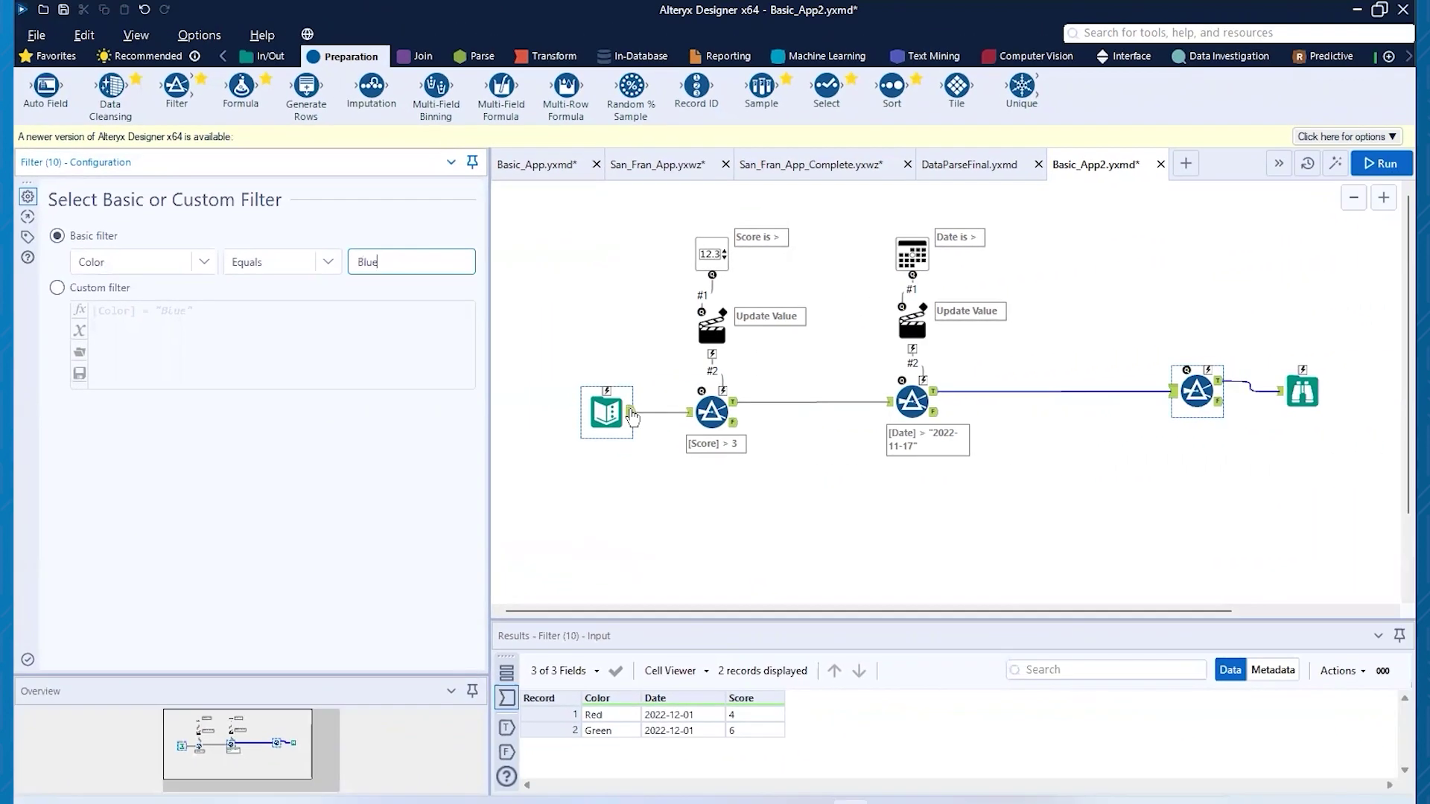
left_click(935, 421)
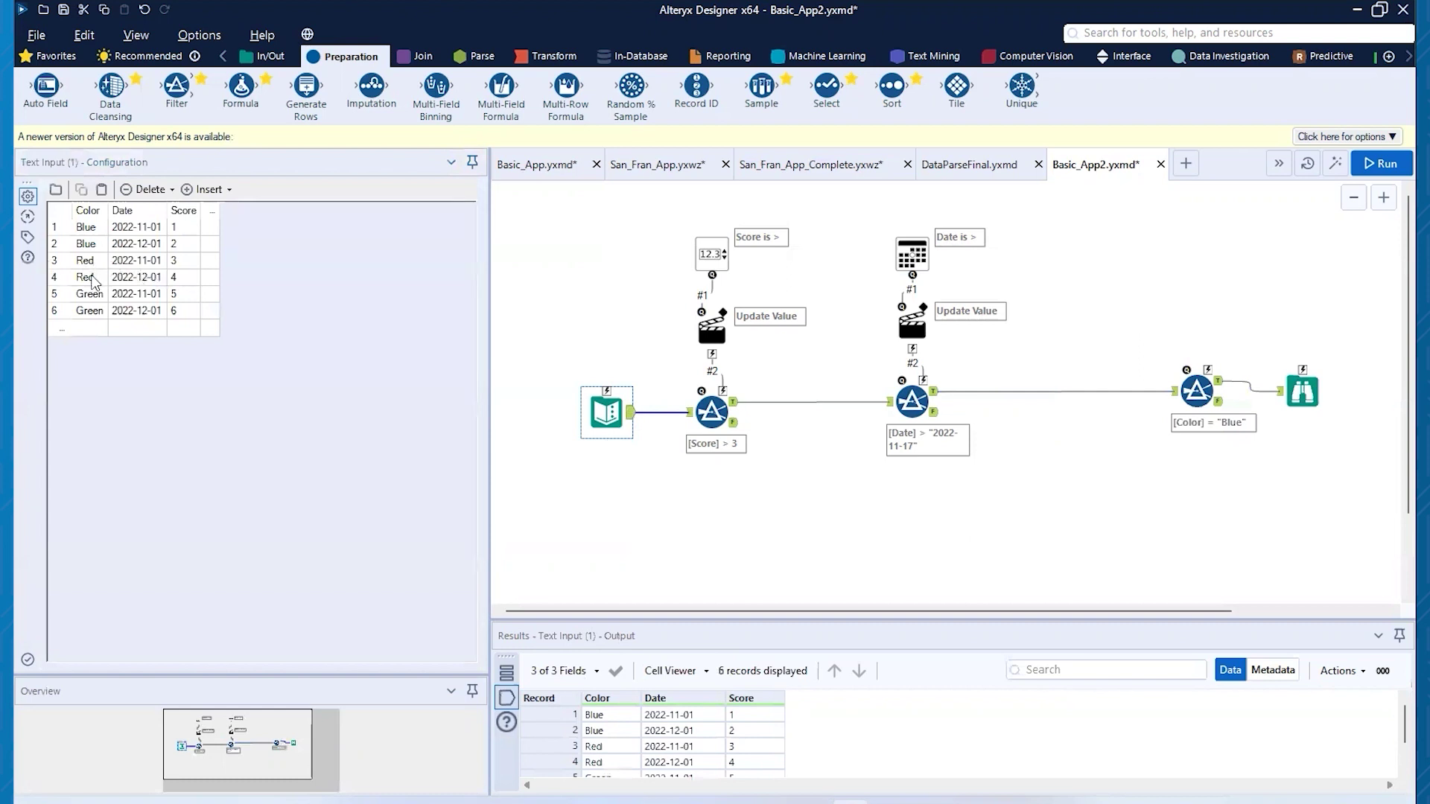
left_click(1198, 389)
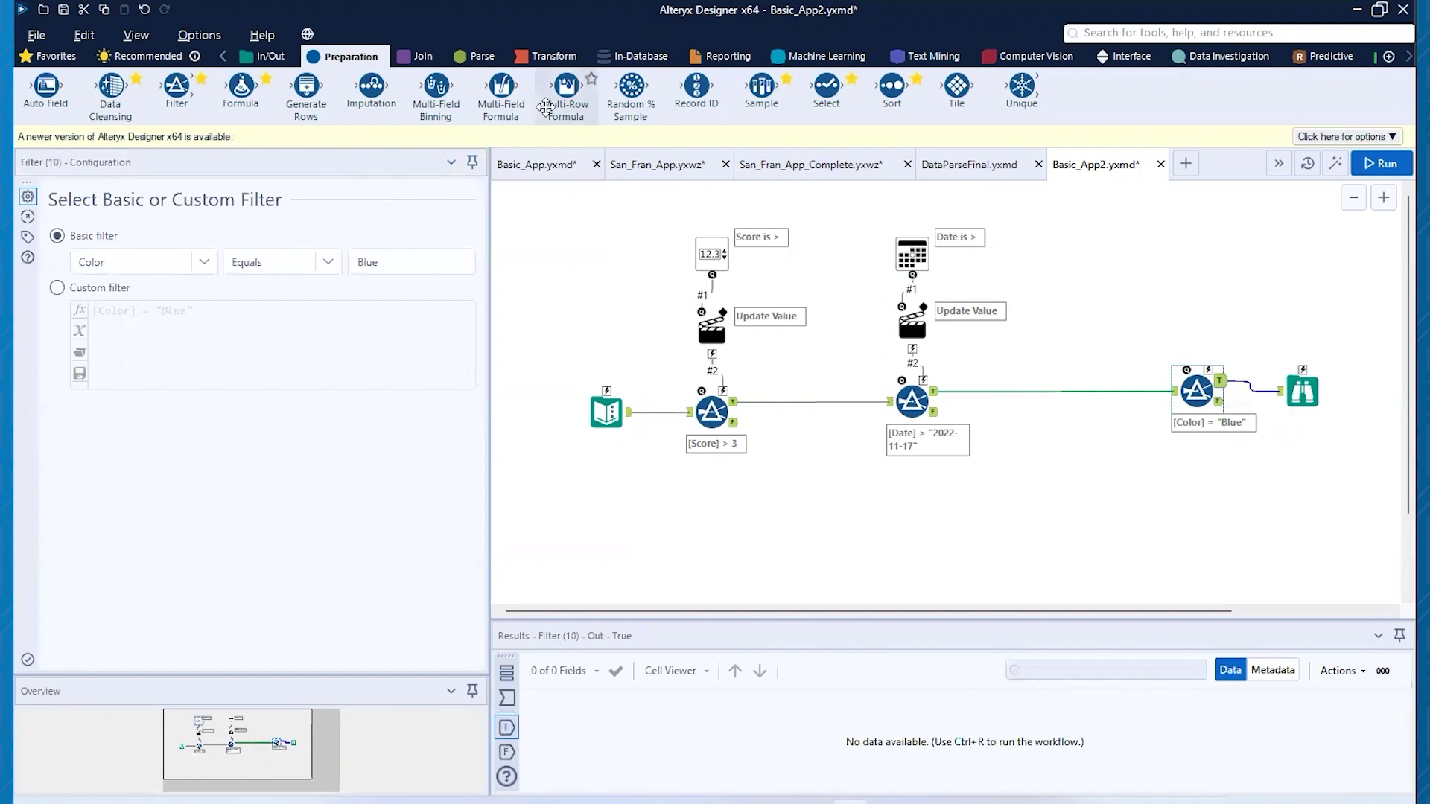
Place a Summarize tool and connect the Text Input to it.
left_click(535, 58)
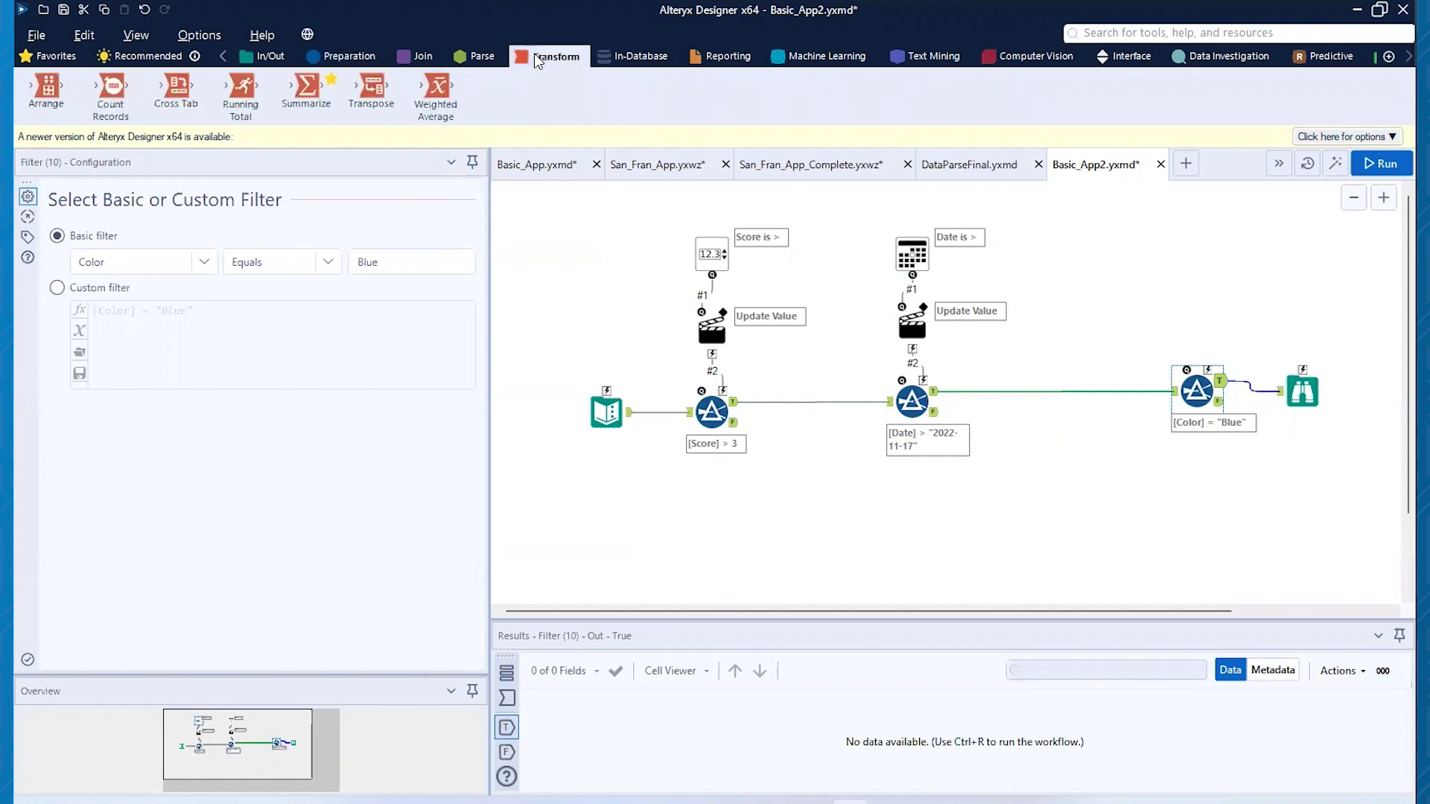
left_click_drag(306, 88, 1063, 259)
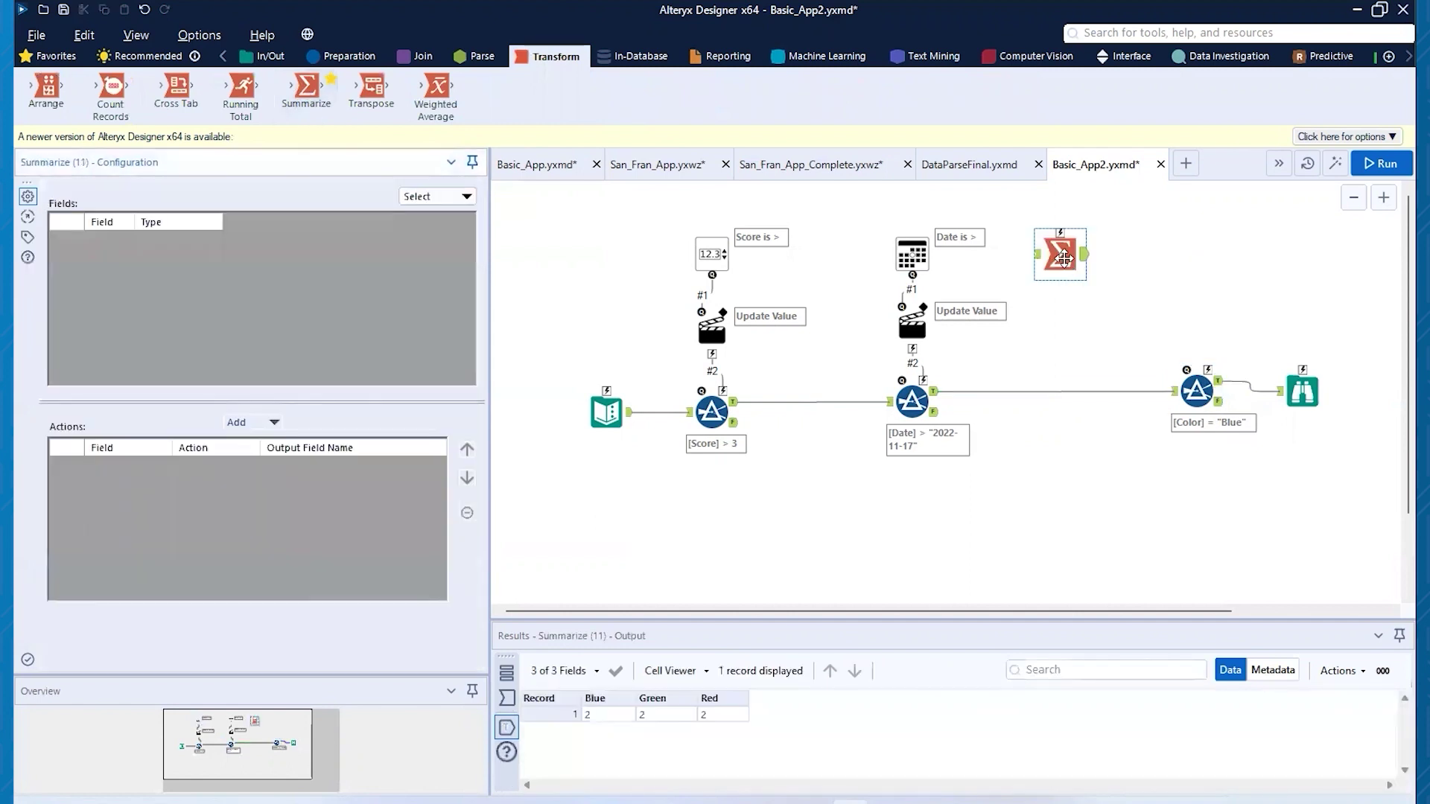
left_click_drag(630, 411, 1072, 262)
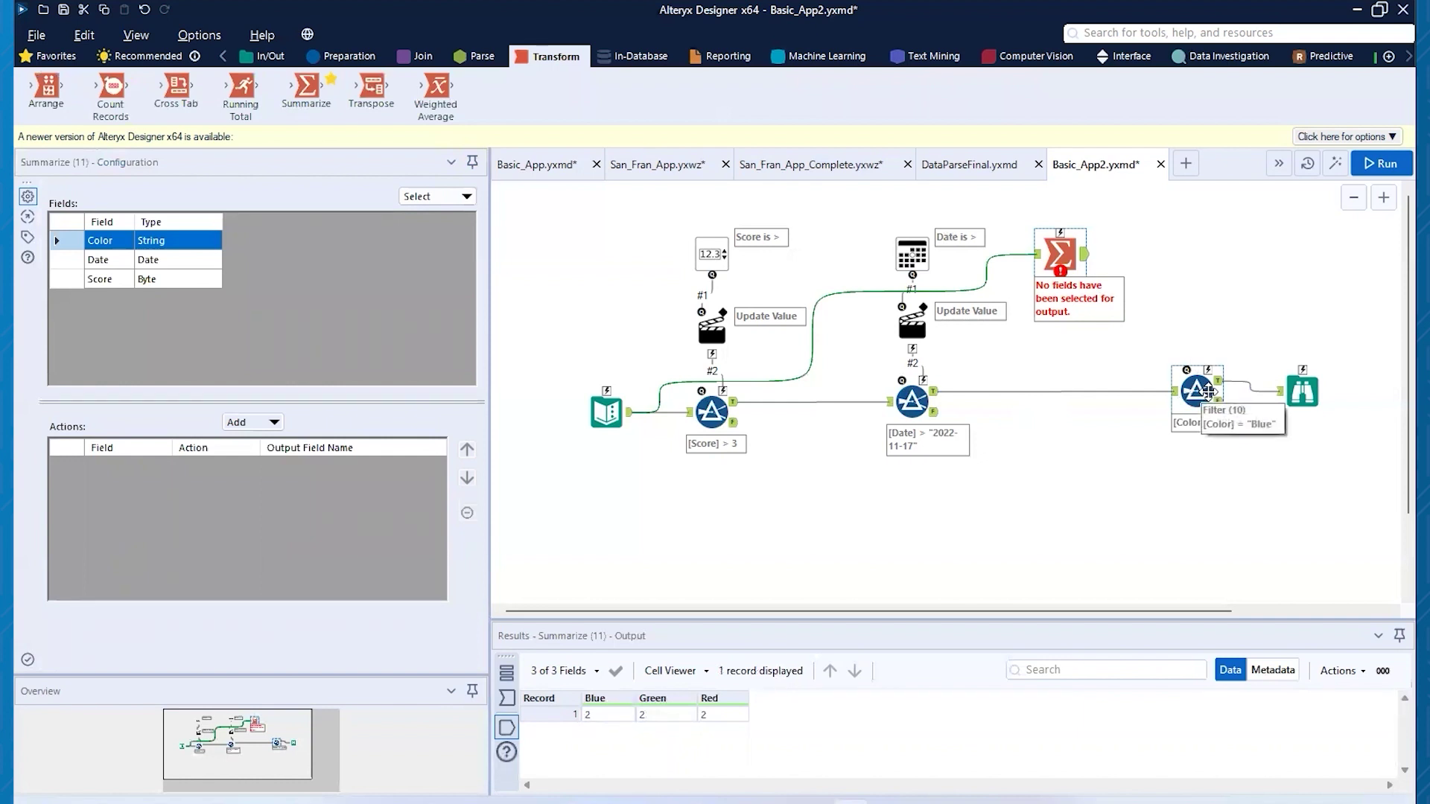
Group by Color with a record Count per colour, run, and add a Cross Tab after it.
left_click(264, 422)
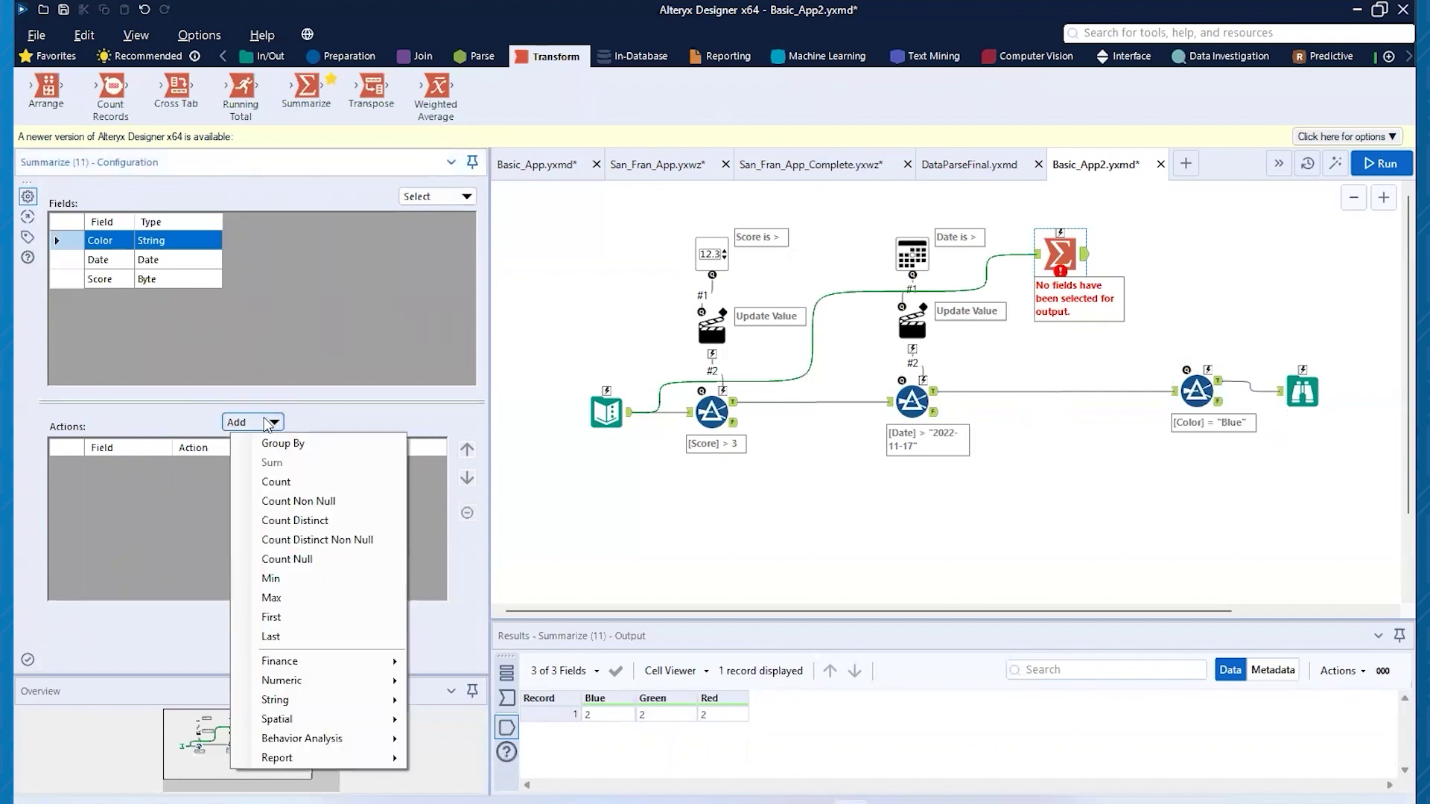
left_click(269, 445)
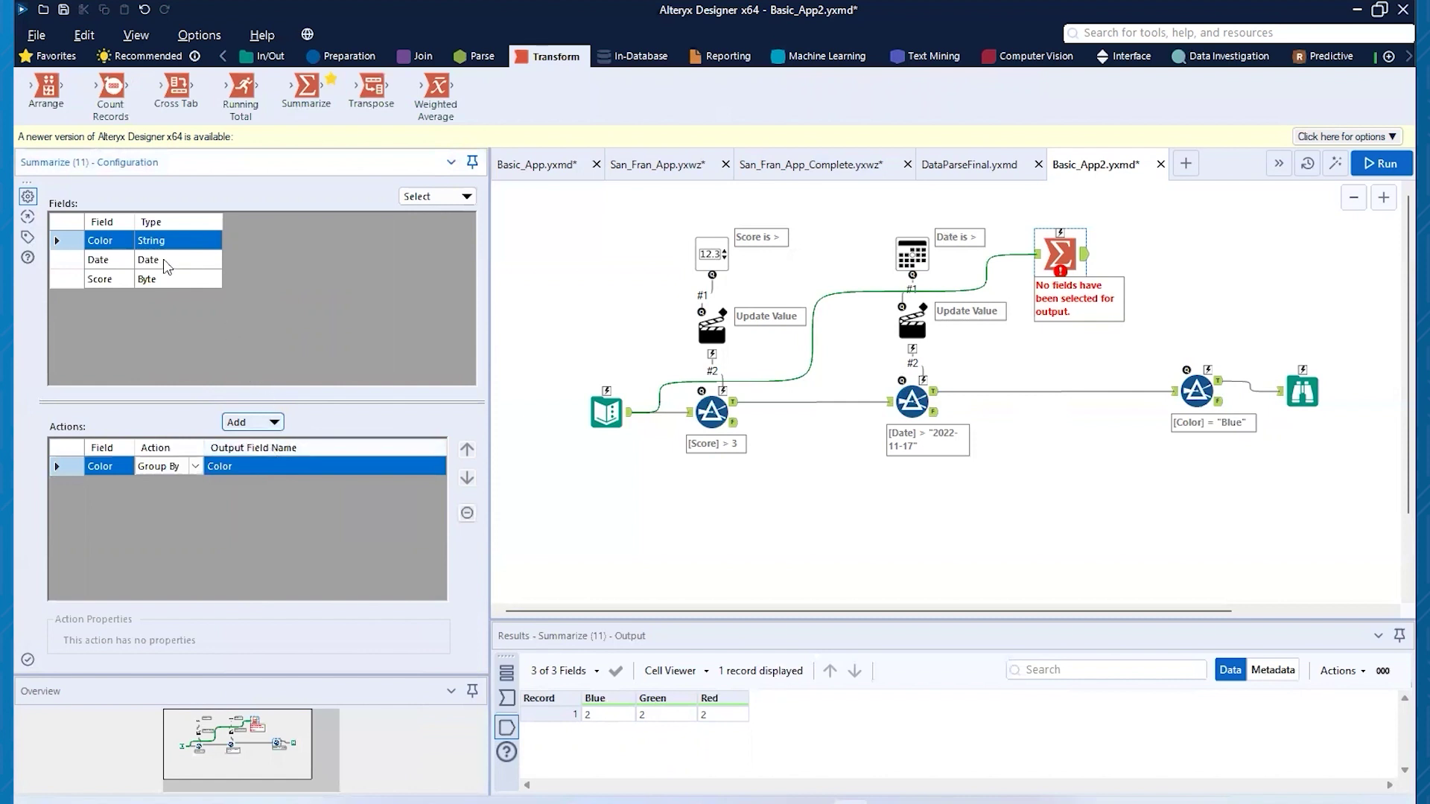
left_click(273, 422)
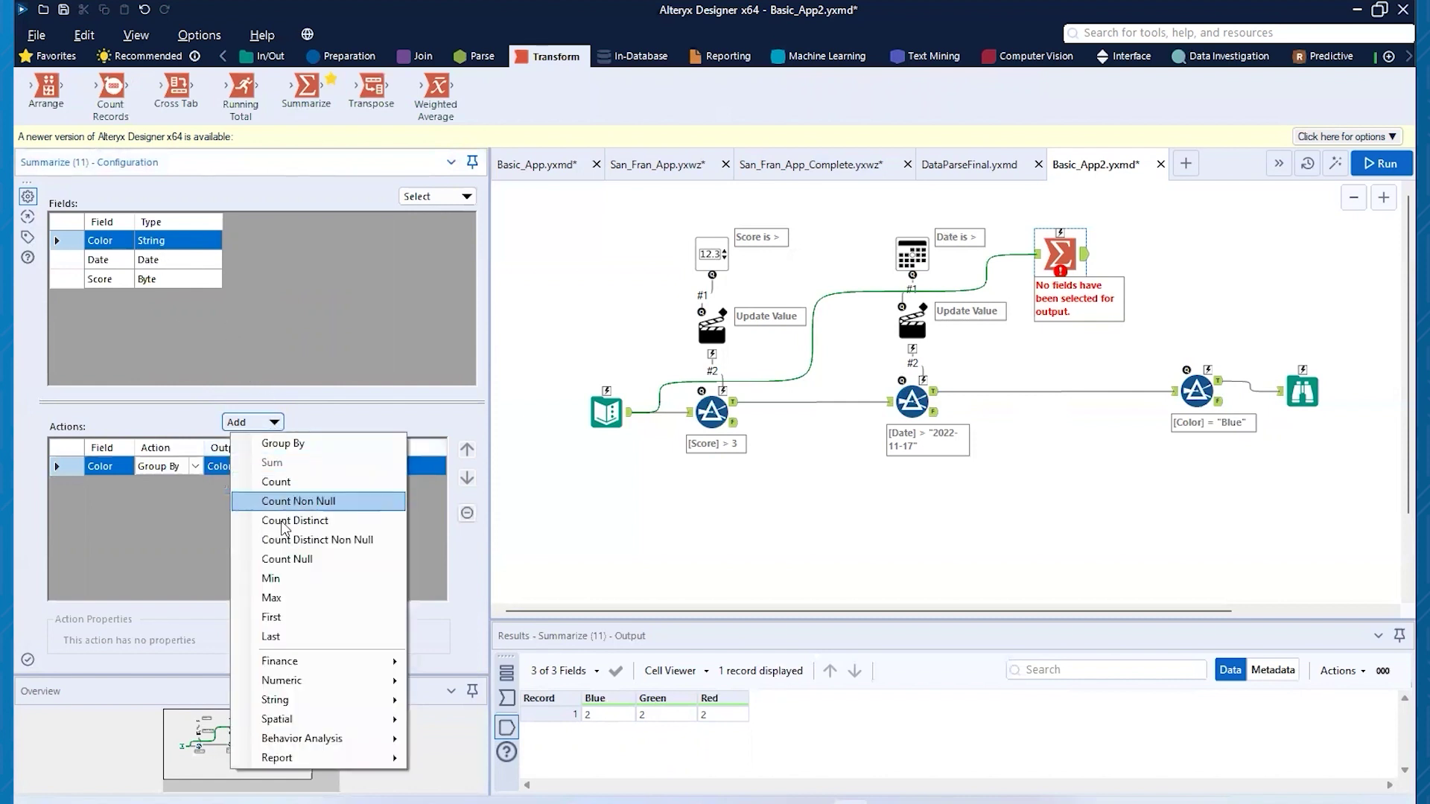
left_click(289, 484)
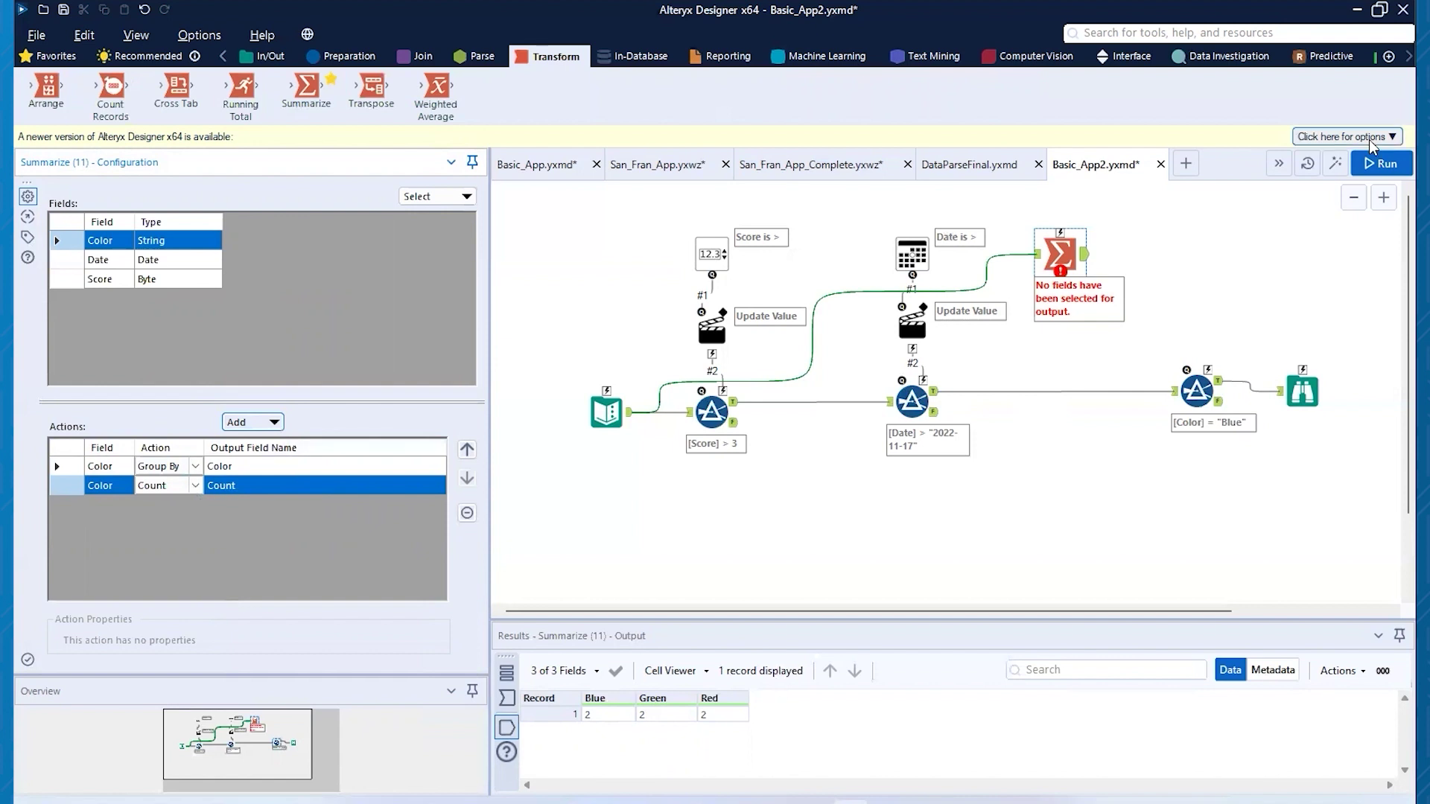
left_click(1078, 262)
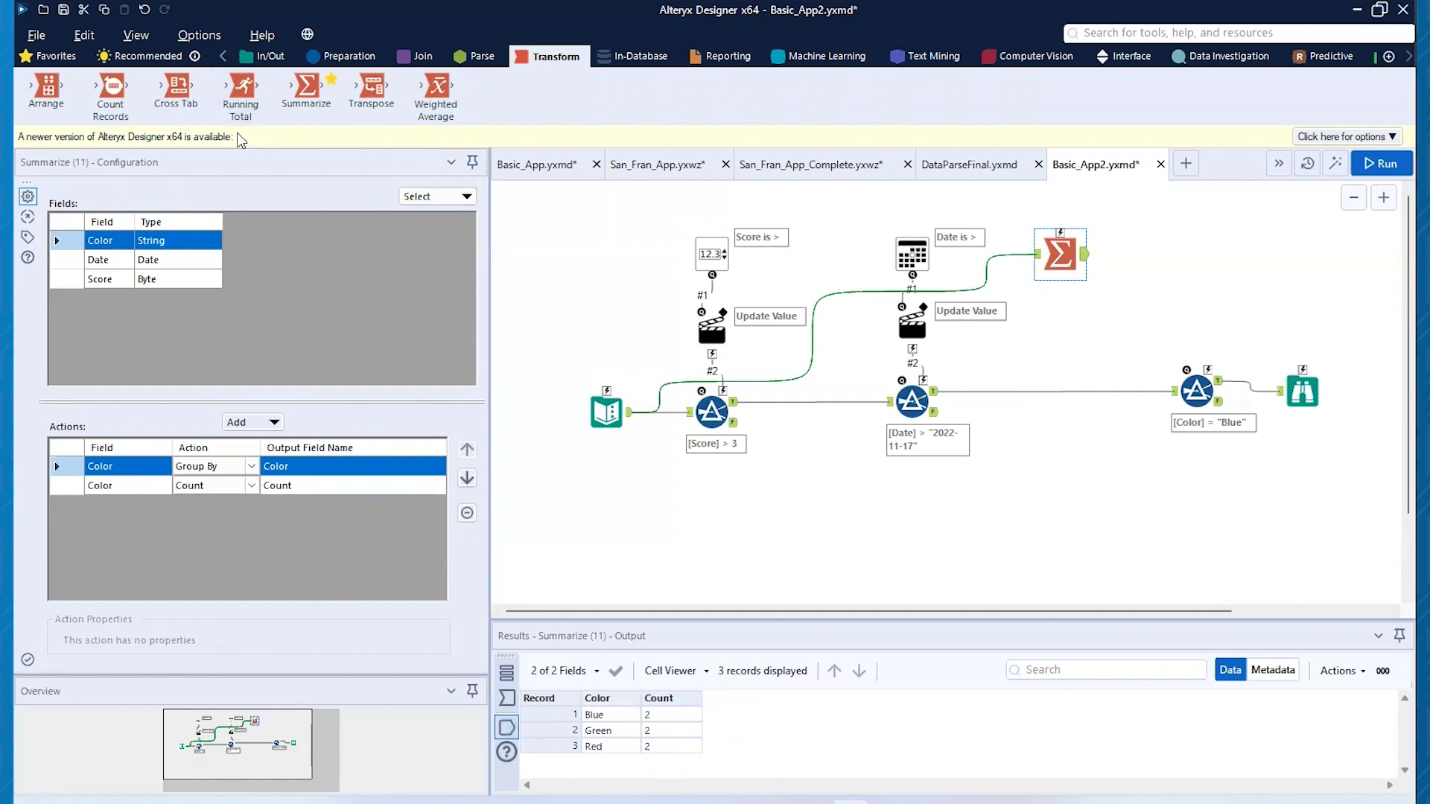
left_click_drag(176, 86, 1144, 253)
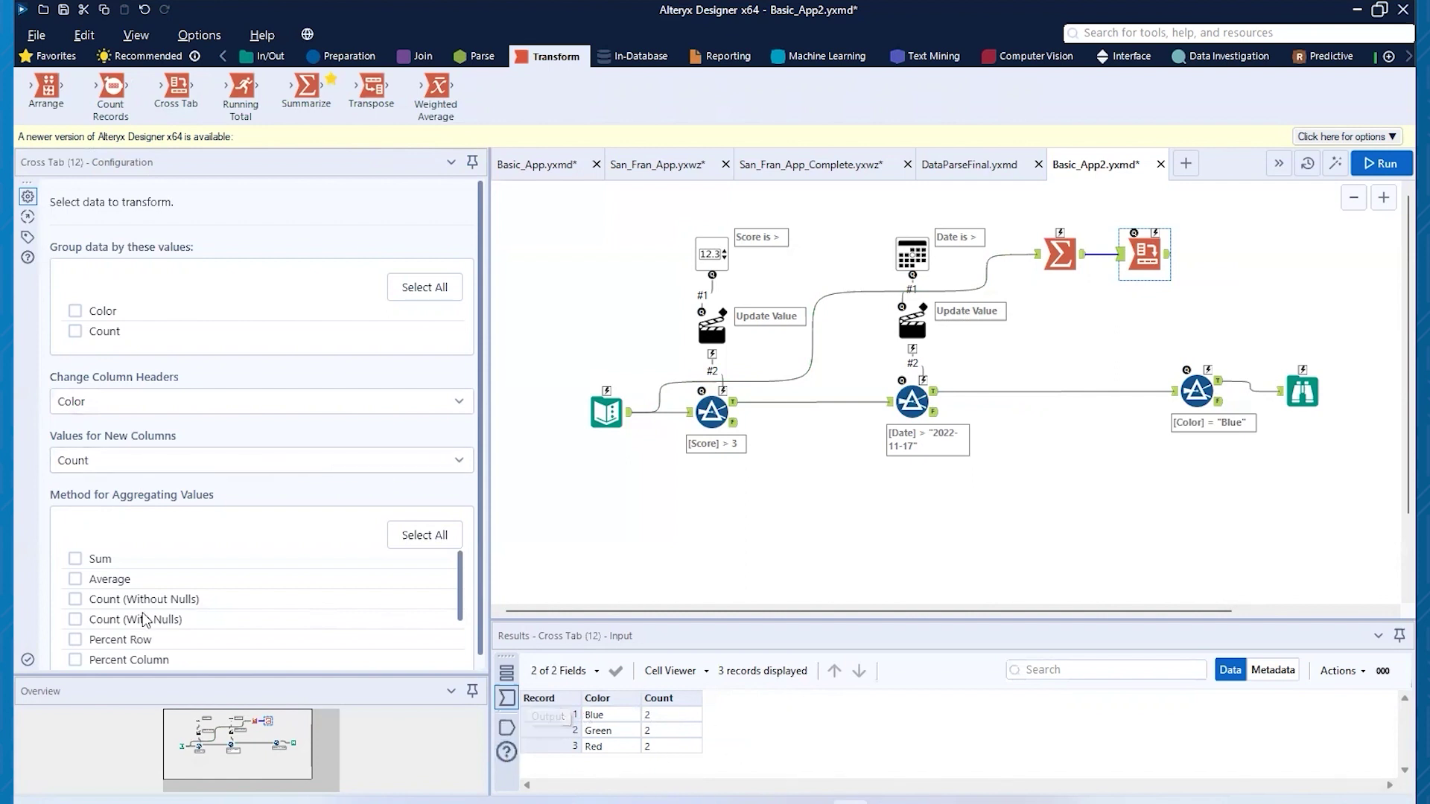
Have the Cross Tab sum Count values under Color headers, then run the workflow.
left_click(74, 560)
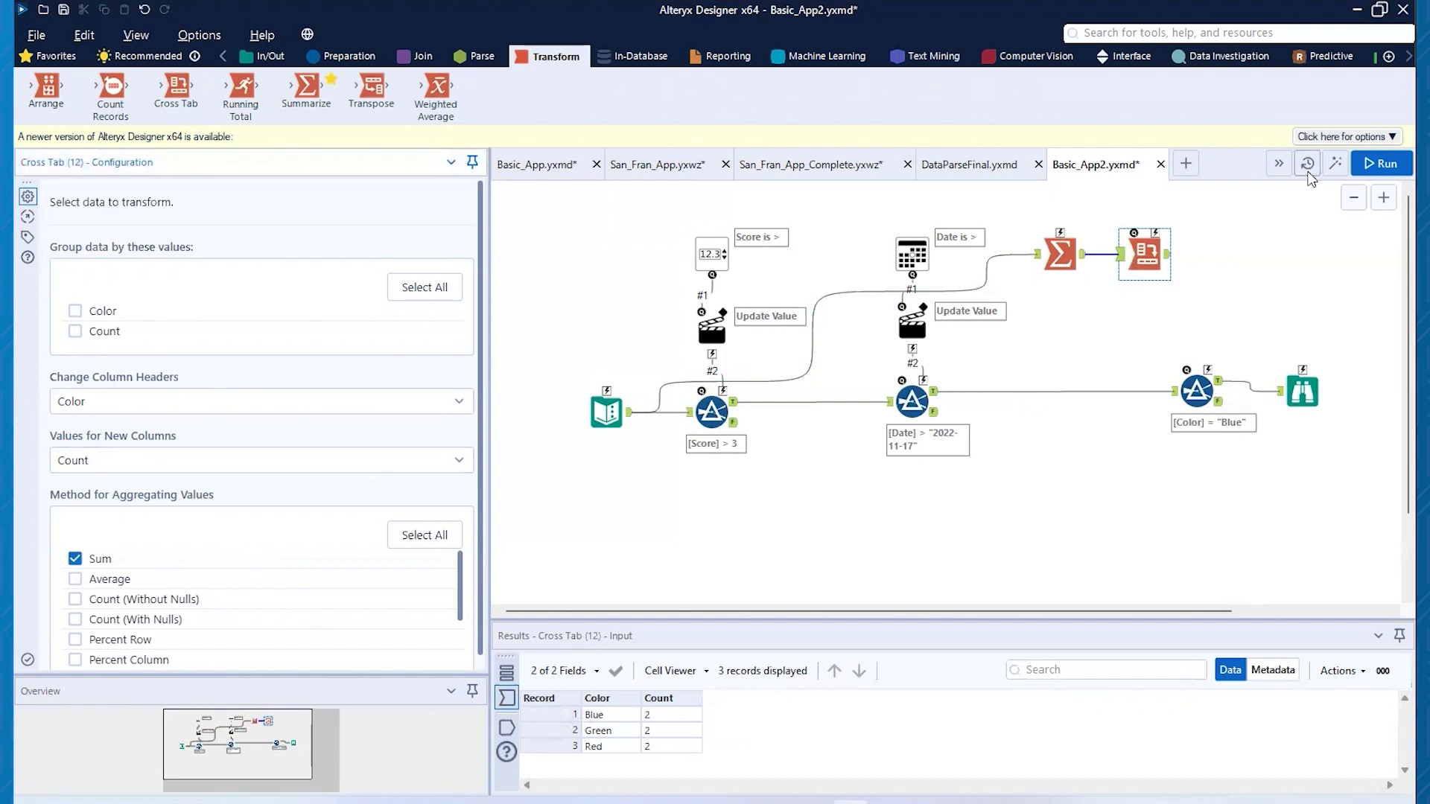
left_click(1381, 163)
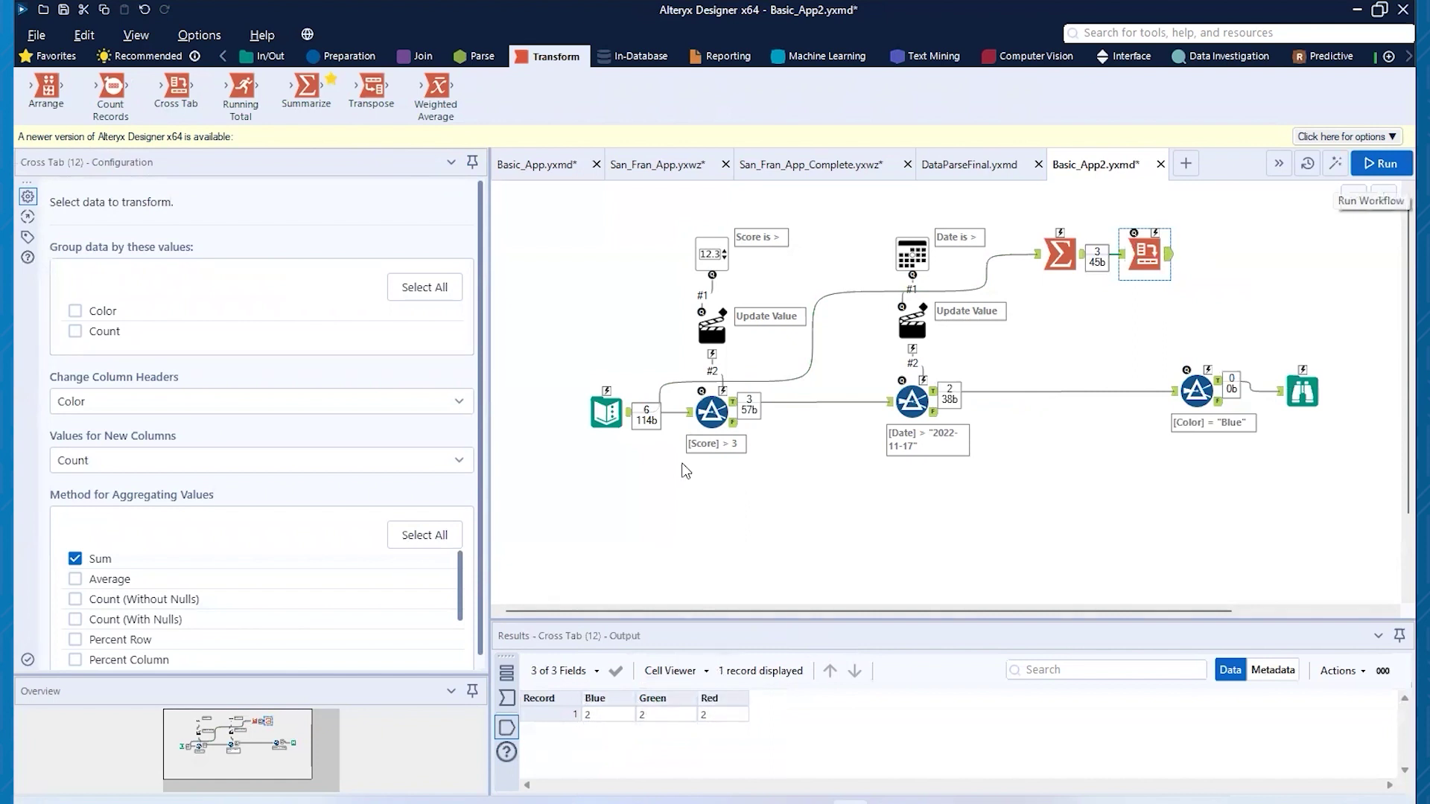
left_click(594, 412)
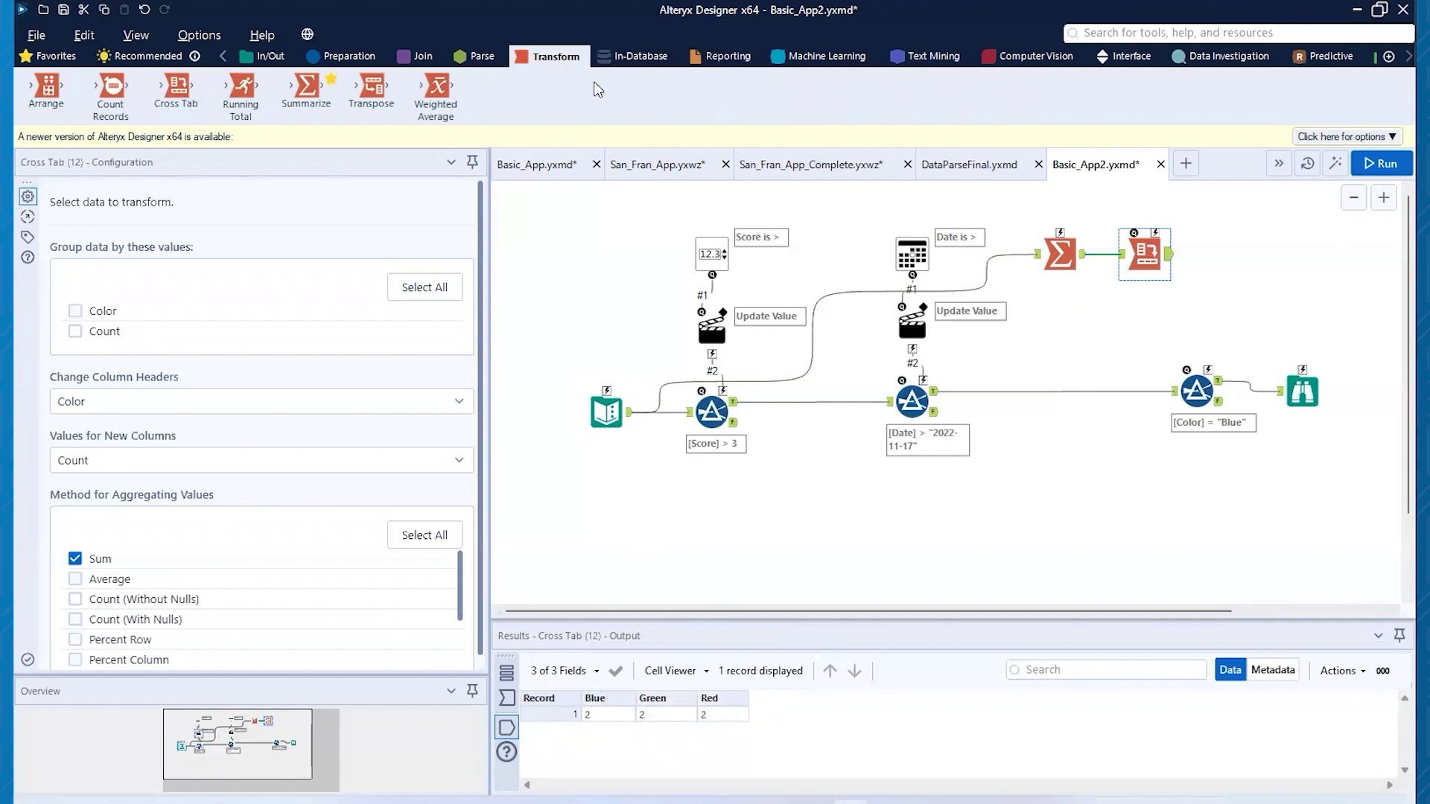
Place a Drop Down tool beside the Color filter and delete its automatic connection.
left_click(1136, 58)
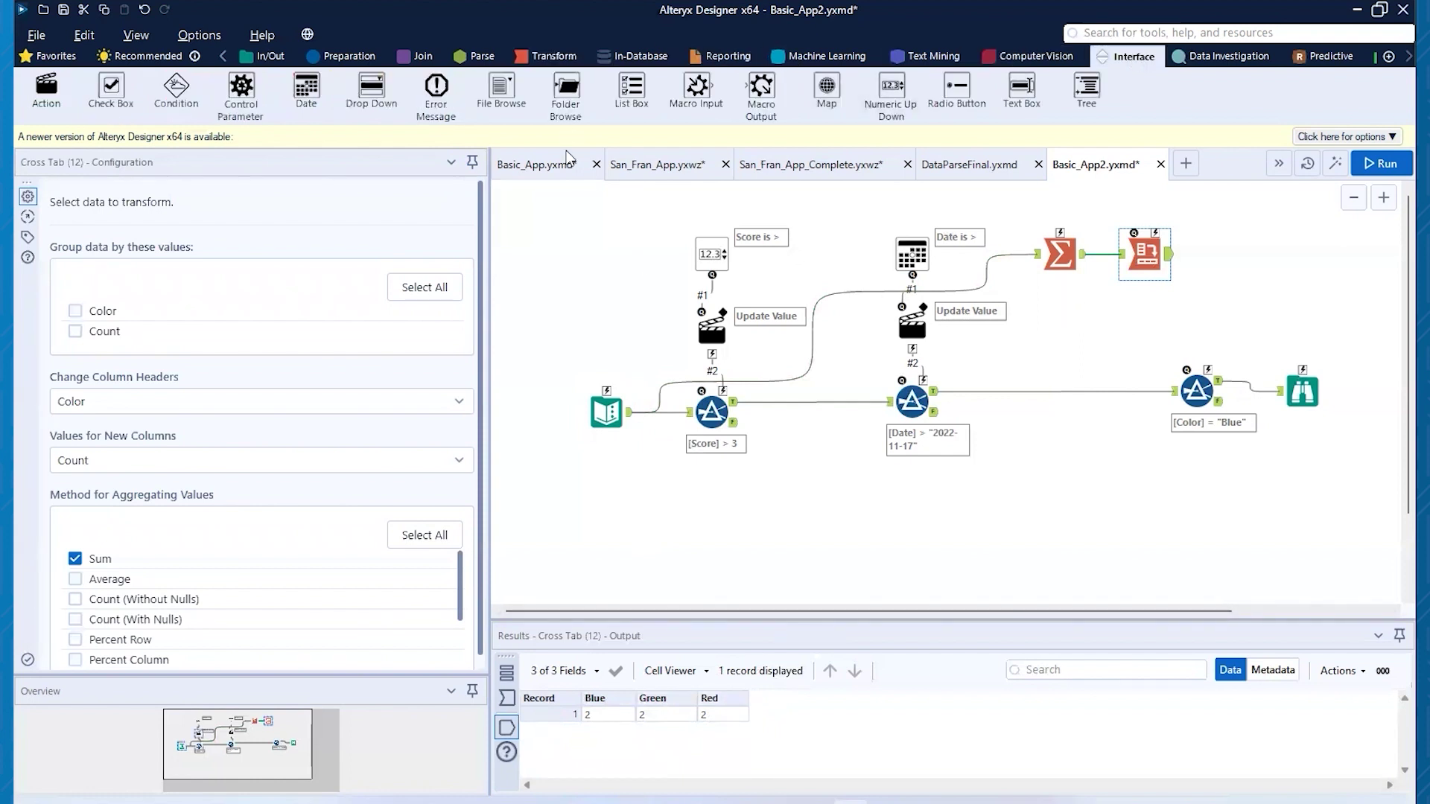
left_click(370, 88)
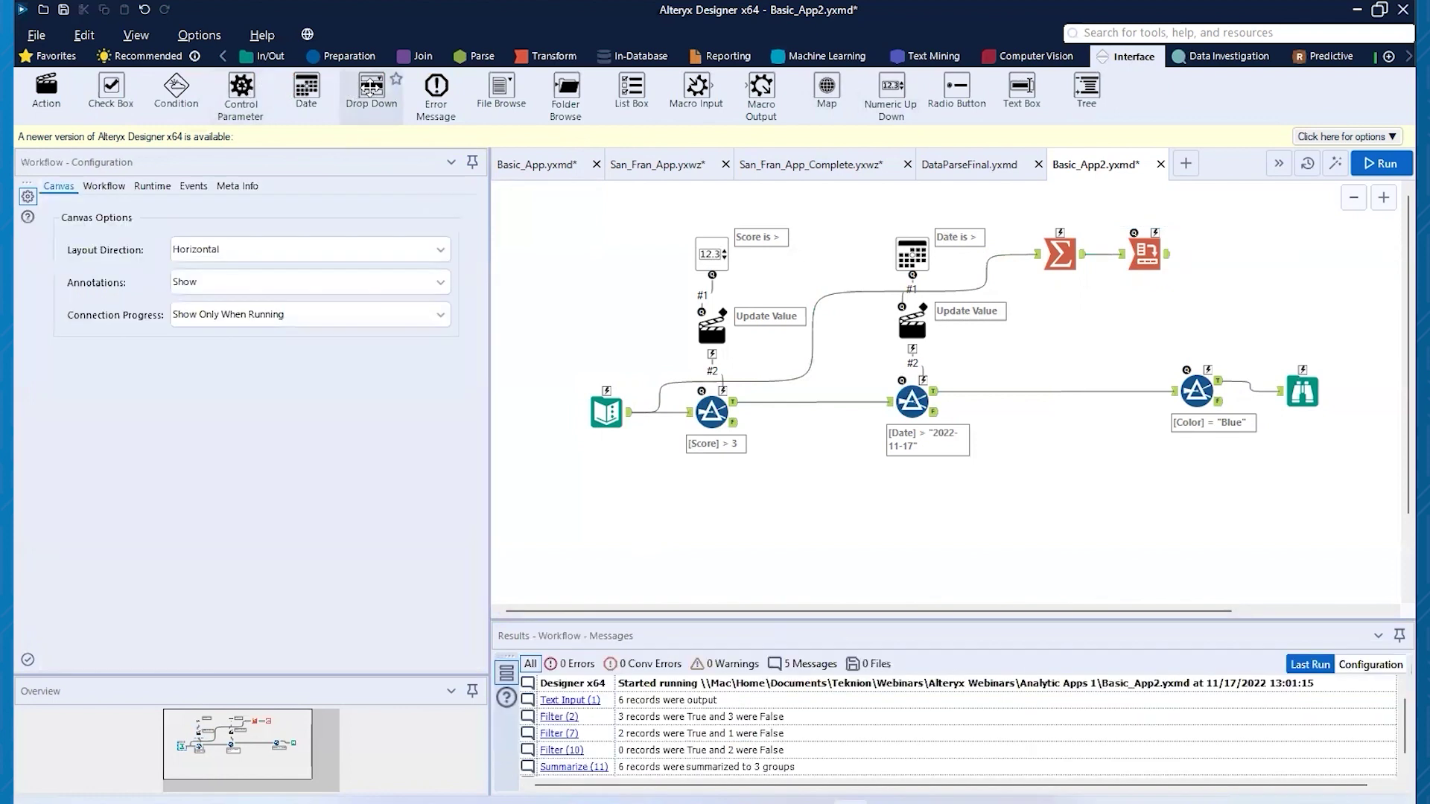
left_click_drag(370, 88, 1242, 232)
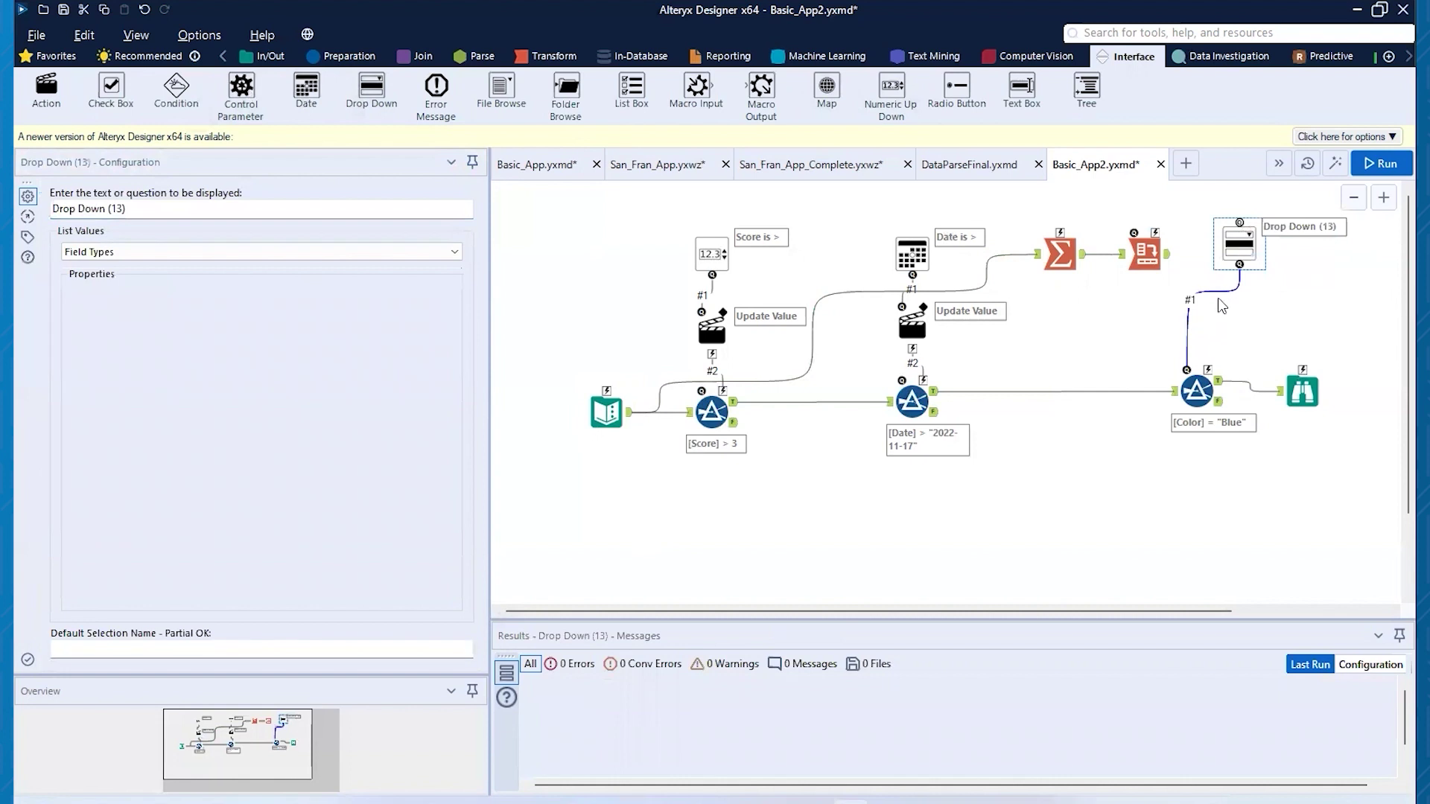
right_click(1218, 290)
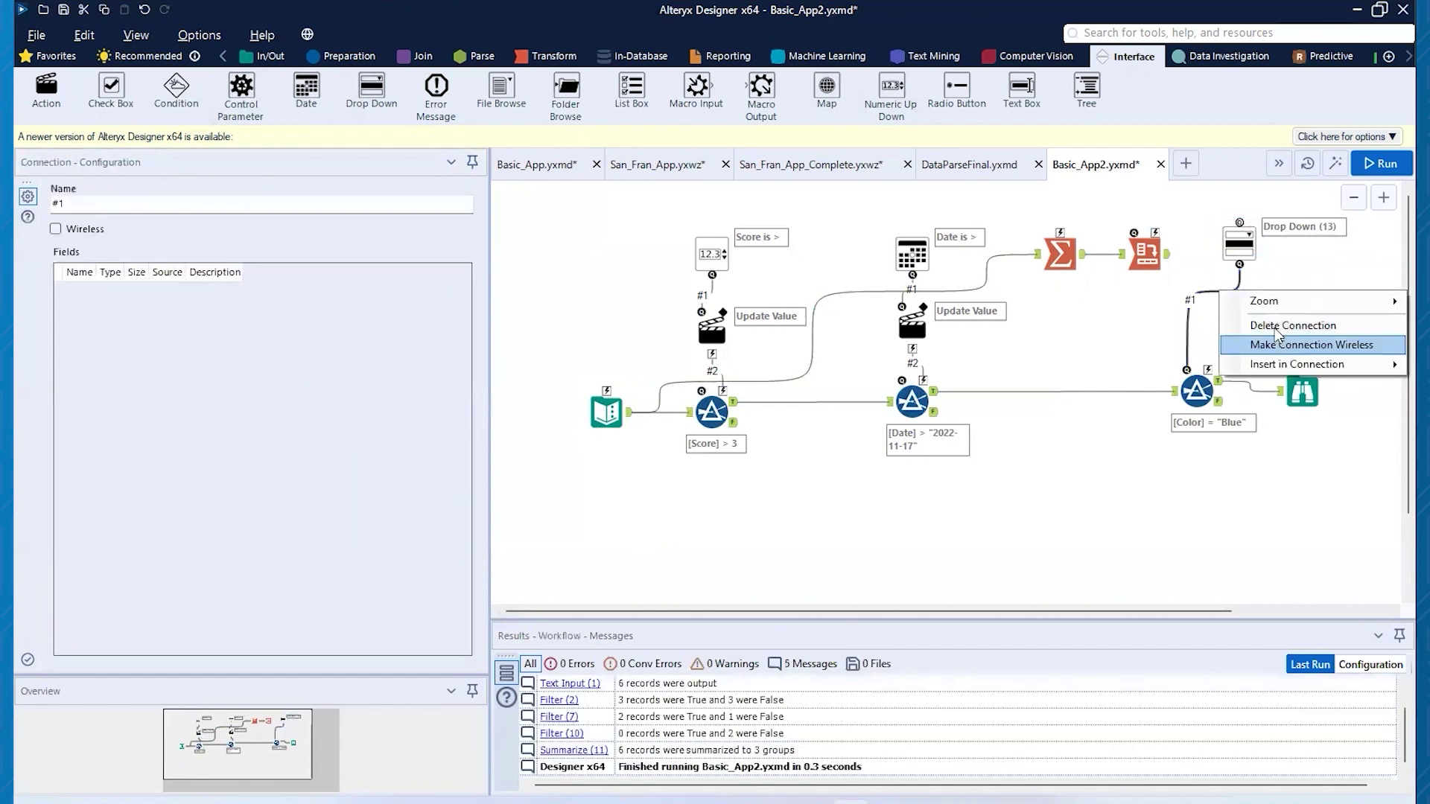
left_click(1275, 325)
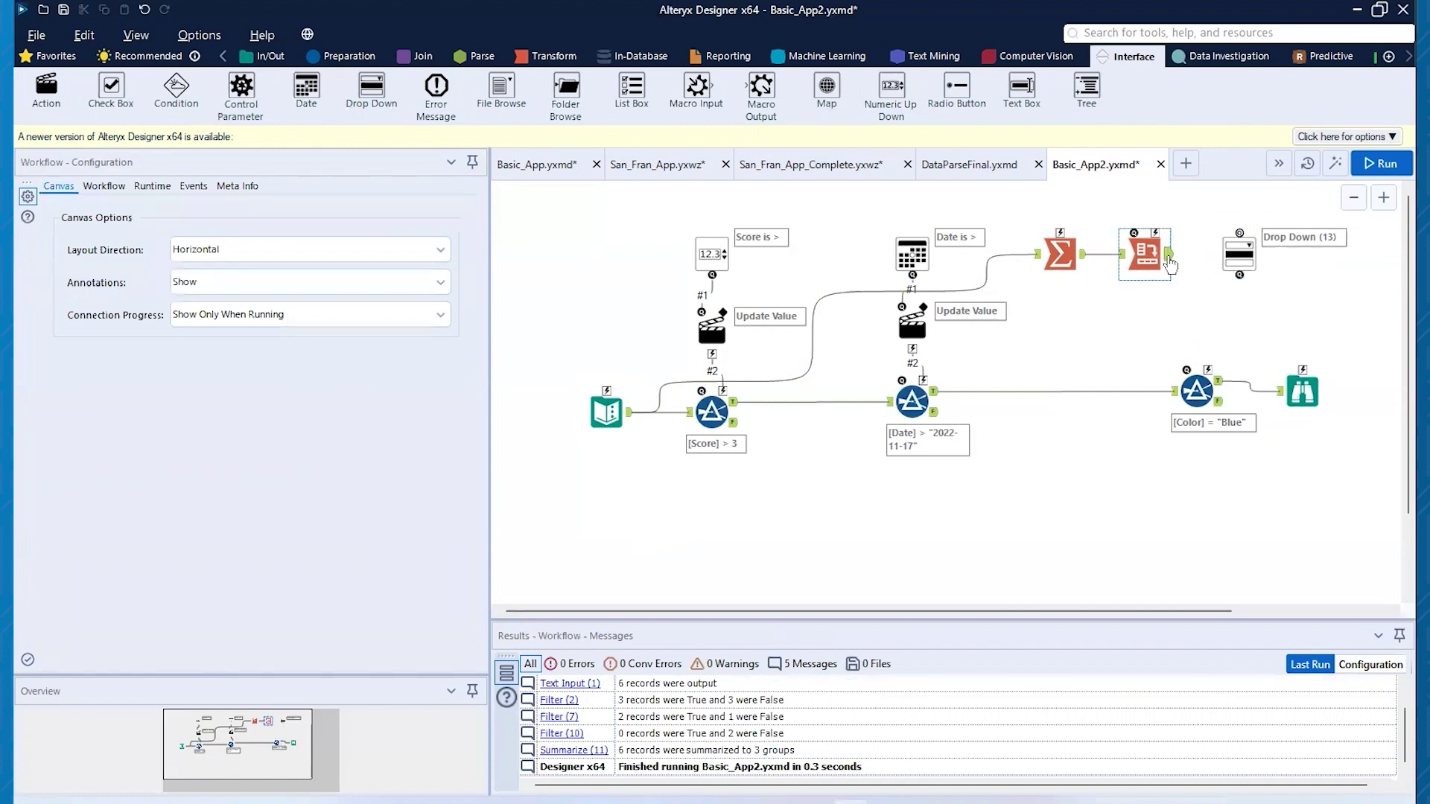
Connect the Cross Tab output to the Drop Down and change its question text to 'Selec Color'.
left_click_drag(1171, 261, 1248, 241)
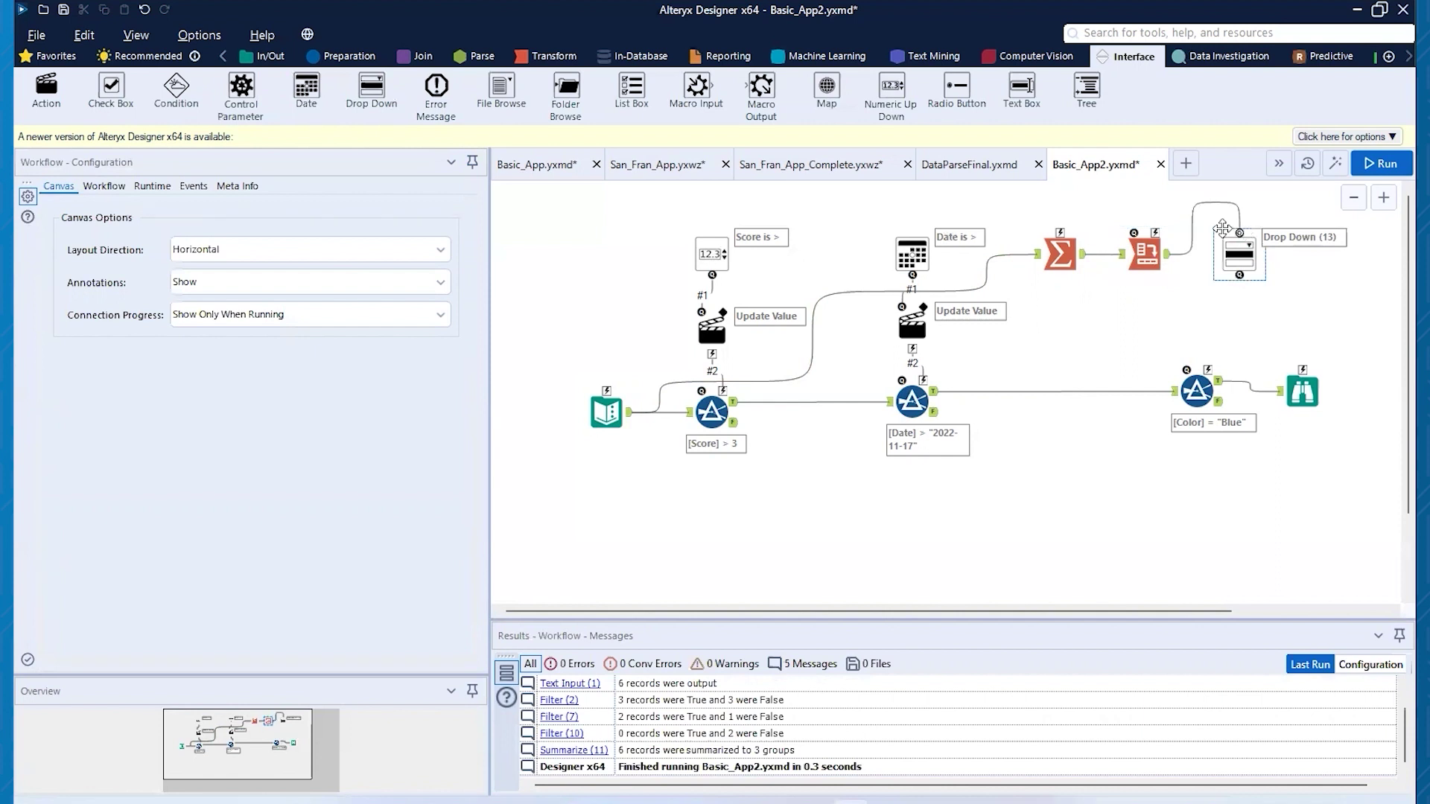
left_click(1248, 251)
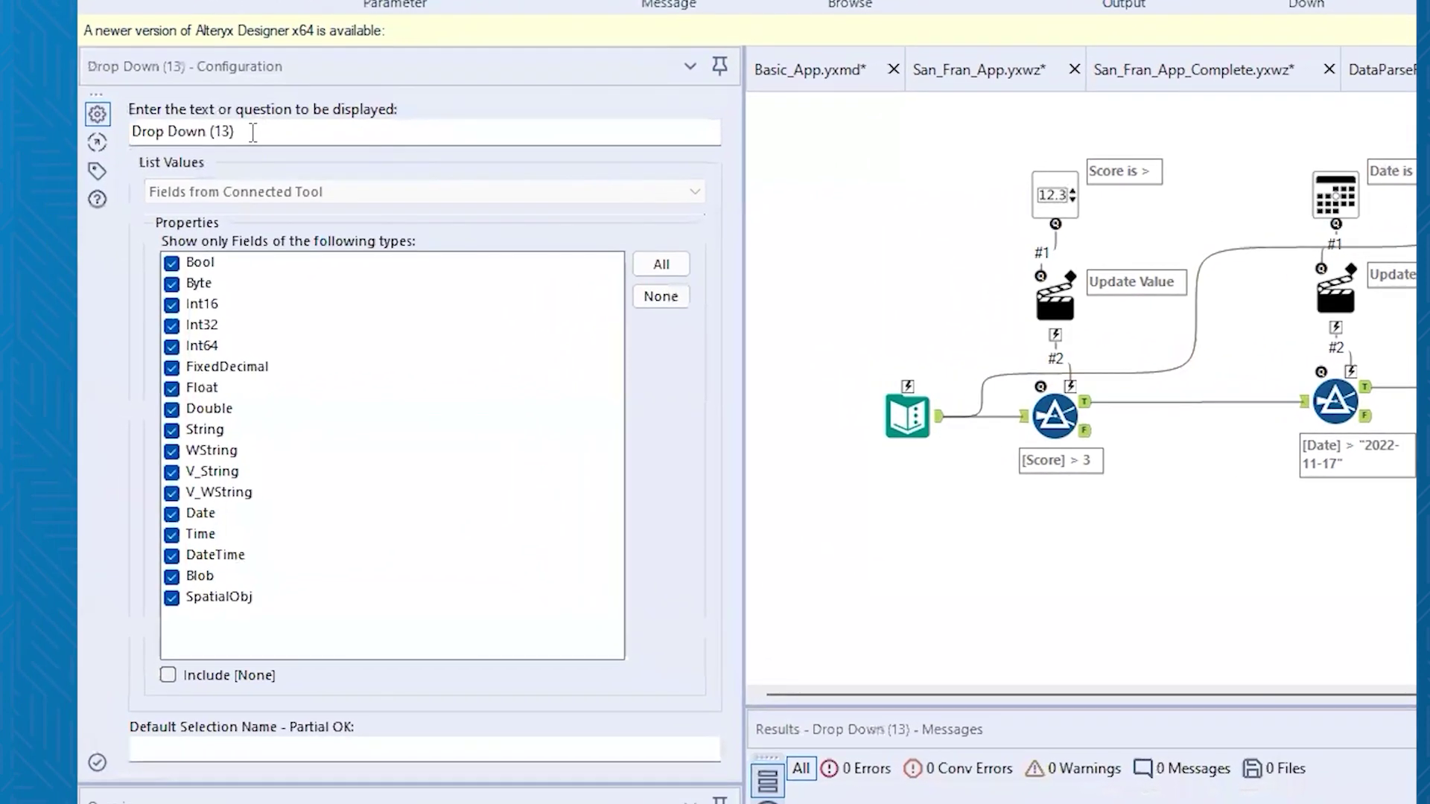
left_click(253, 132)
type("Selec Color")
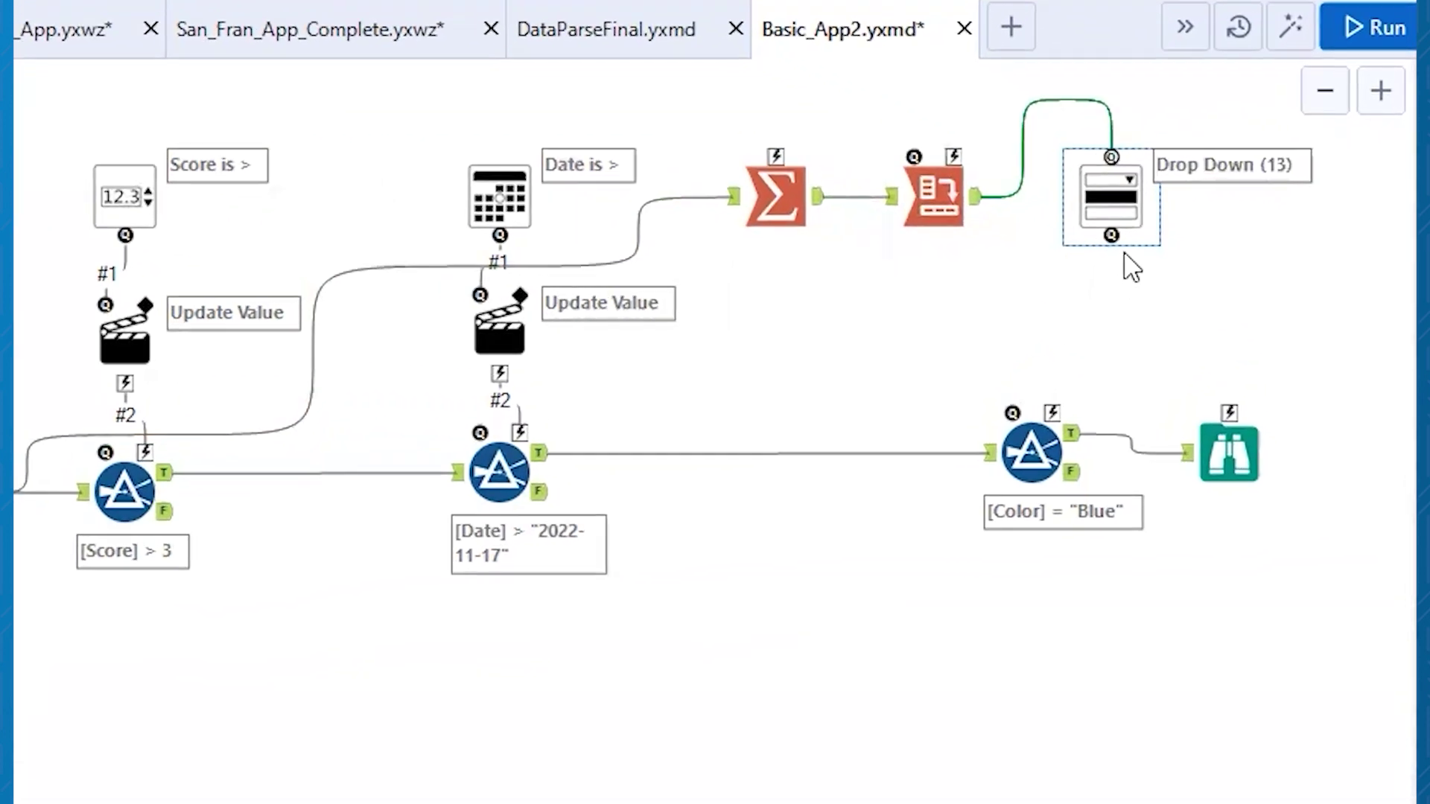
Link the Drop Down to the Color filter with an Action replacing the string 'Blue', then run.
left_click_drag(1111, 237, 1065, 440)
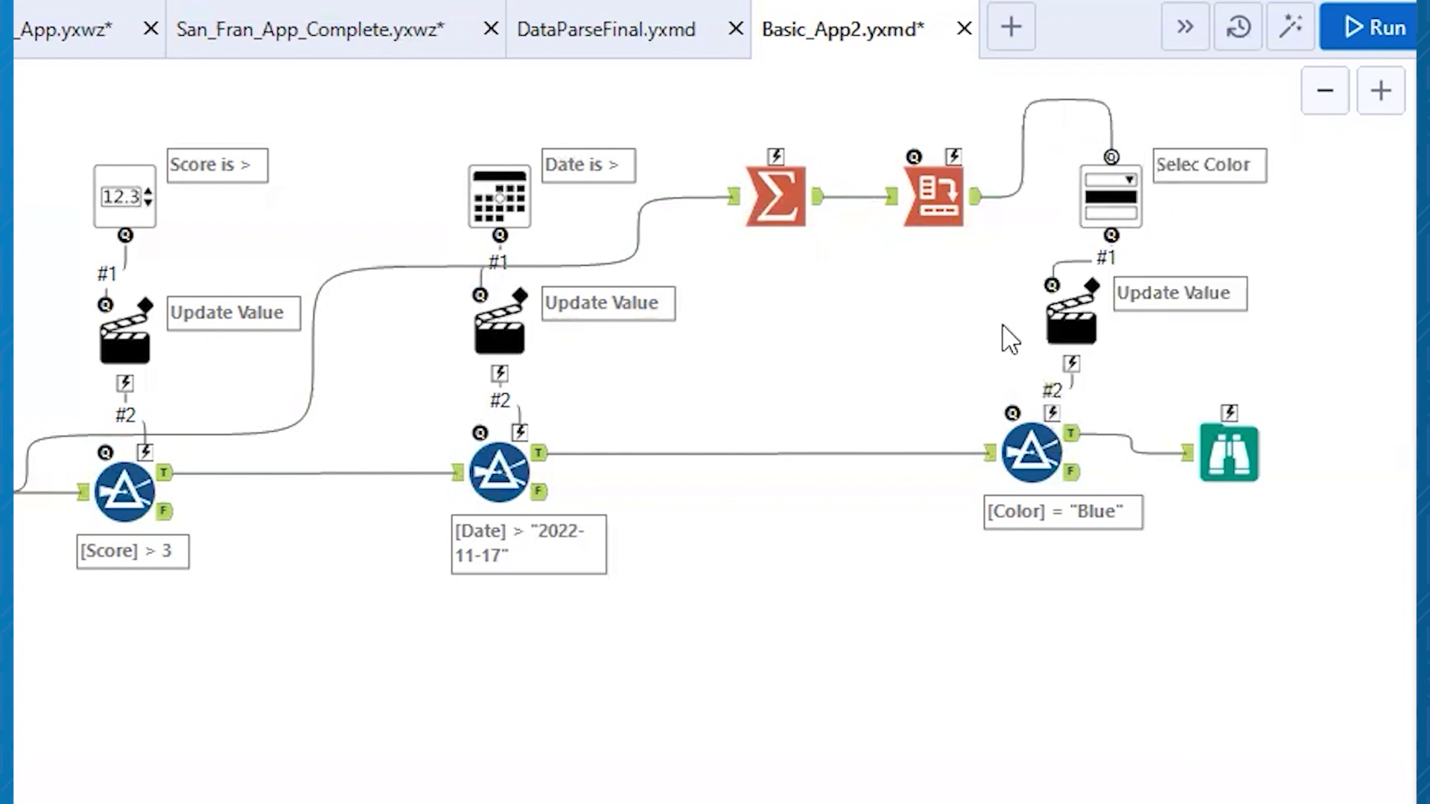
left_click(1072, 326)
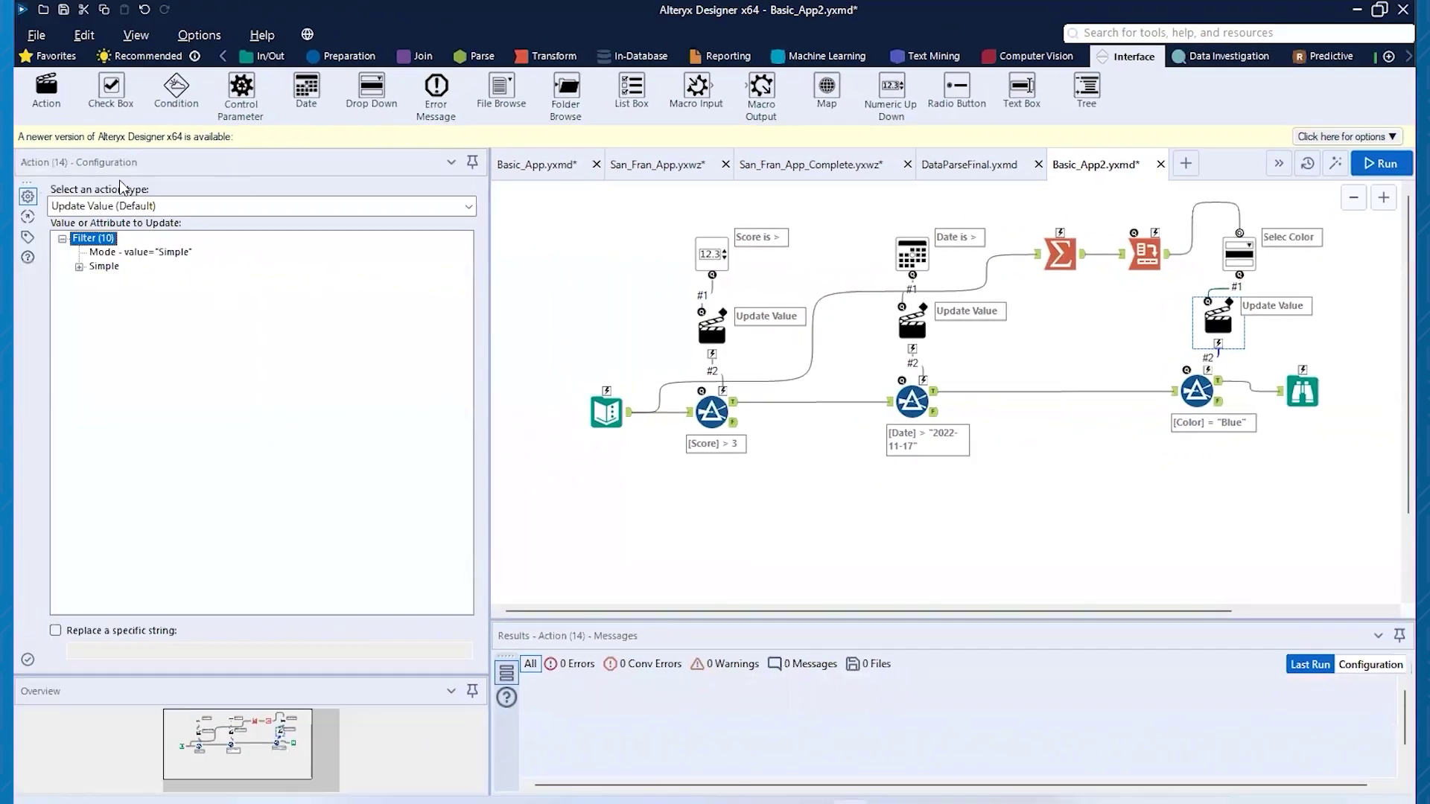
left_click(79, 267)
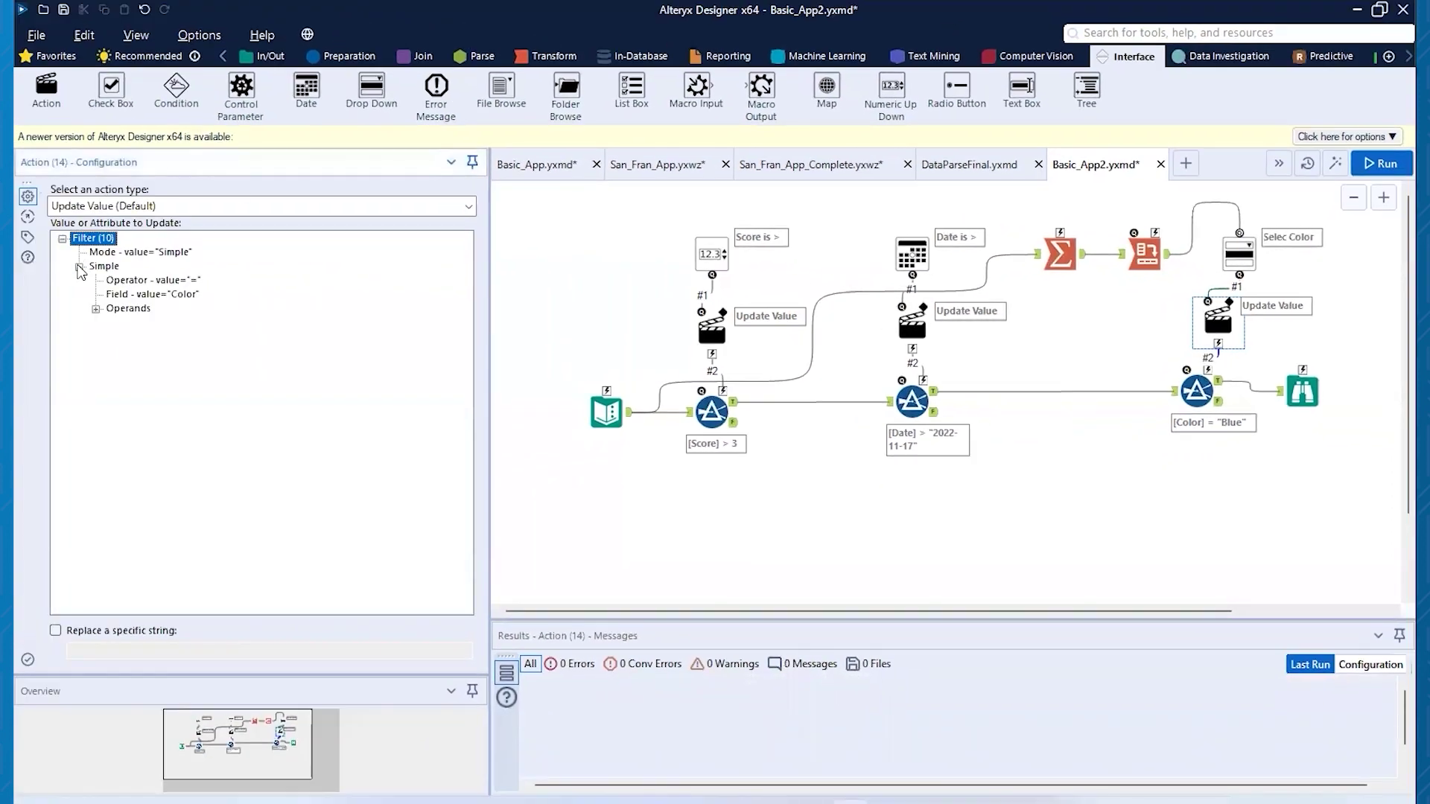
left_click(96, 309)
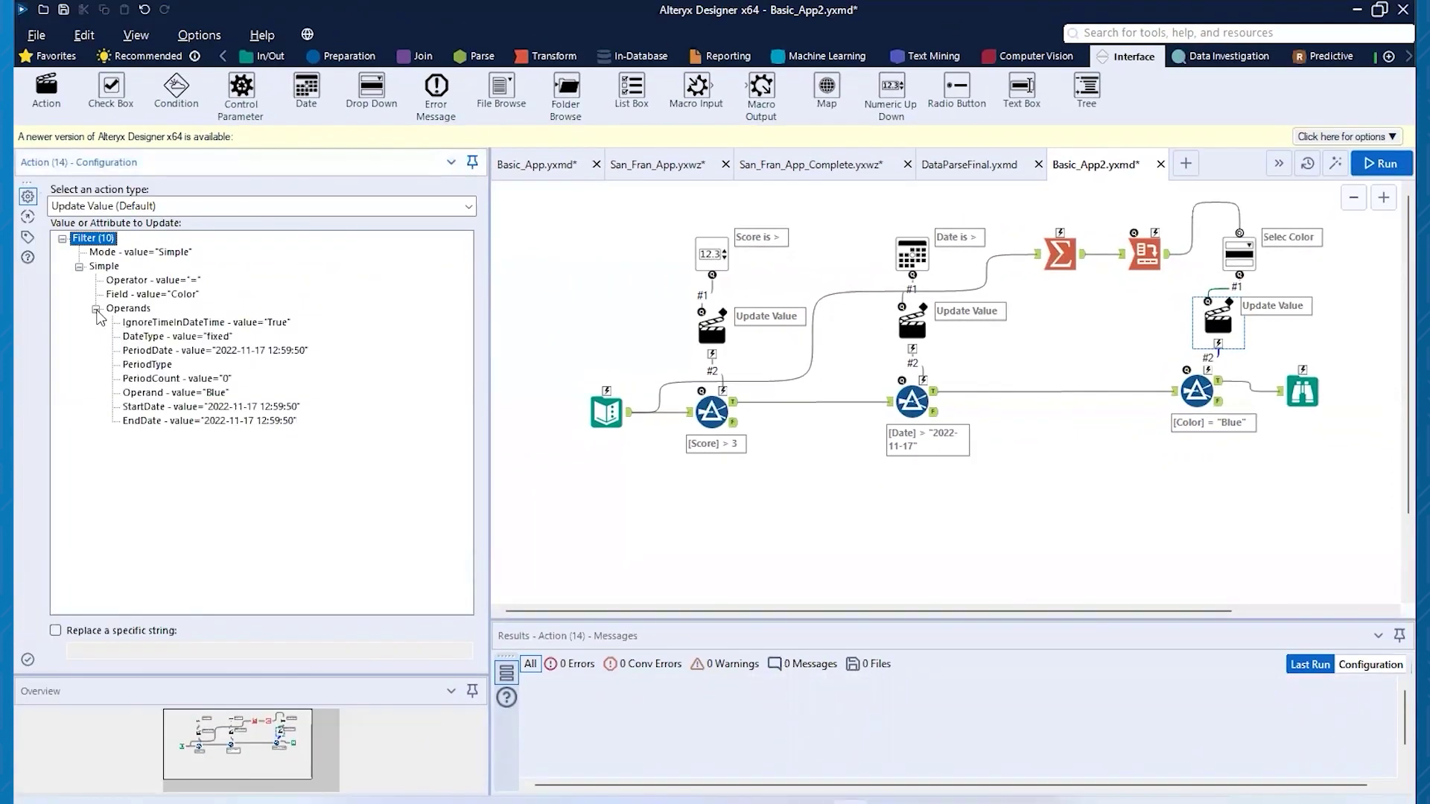
left_click(152, 398)
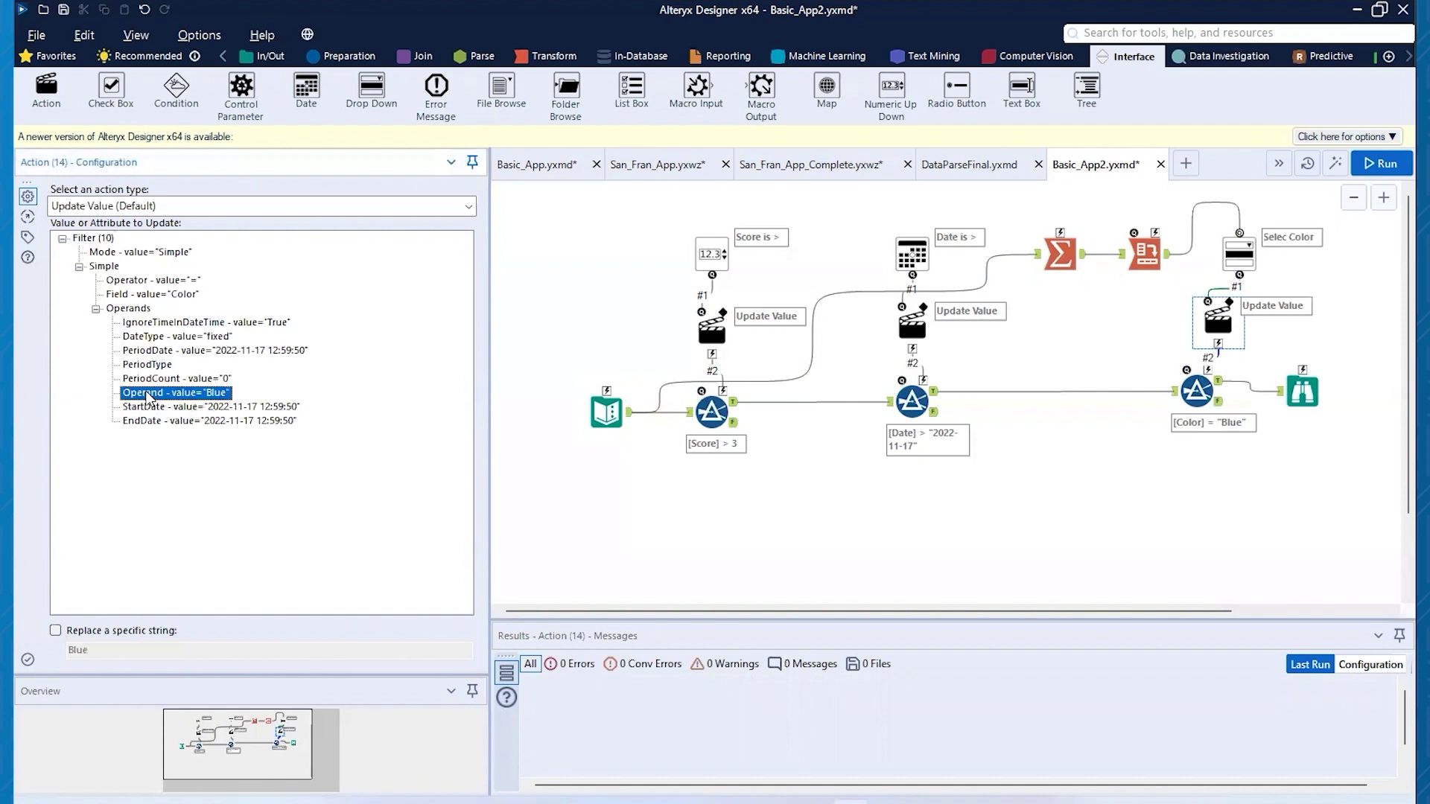
left_click(93, 633)
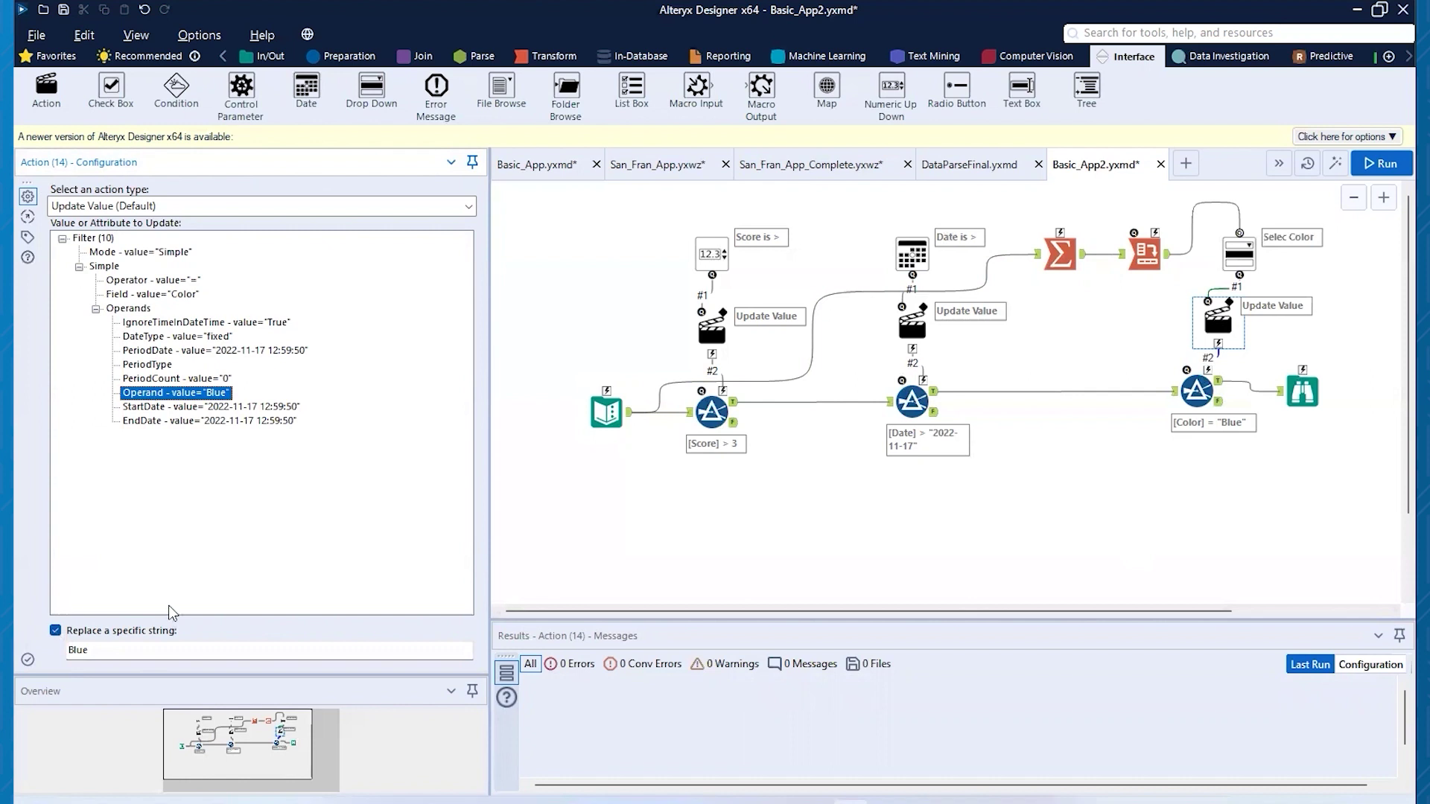
left_click(1278, 525)
key("ctrl+r")
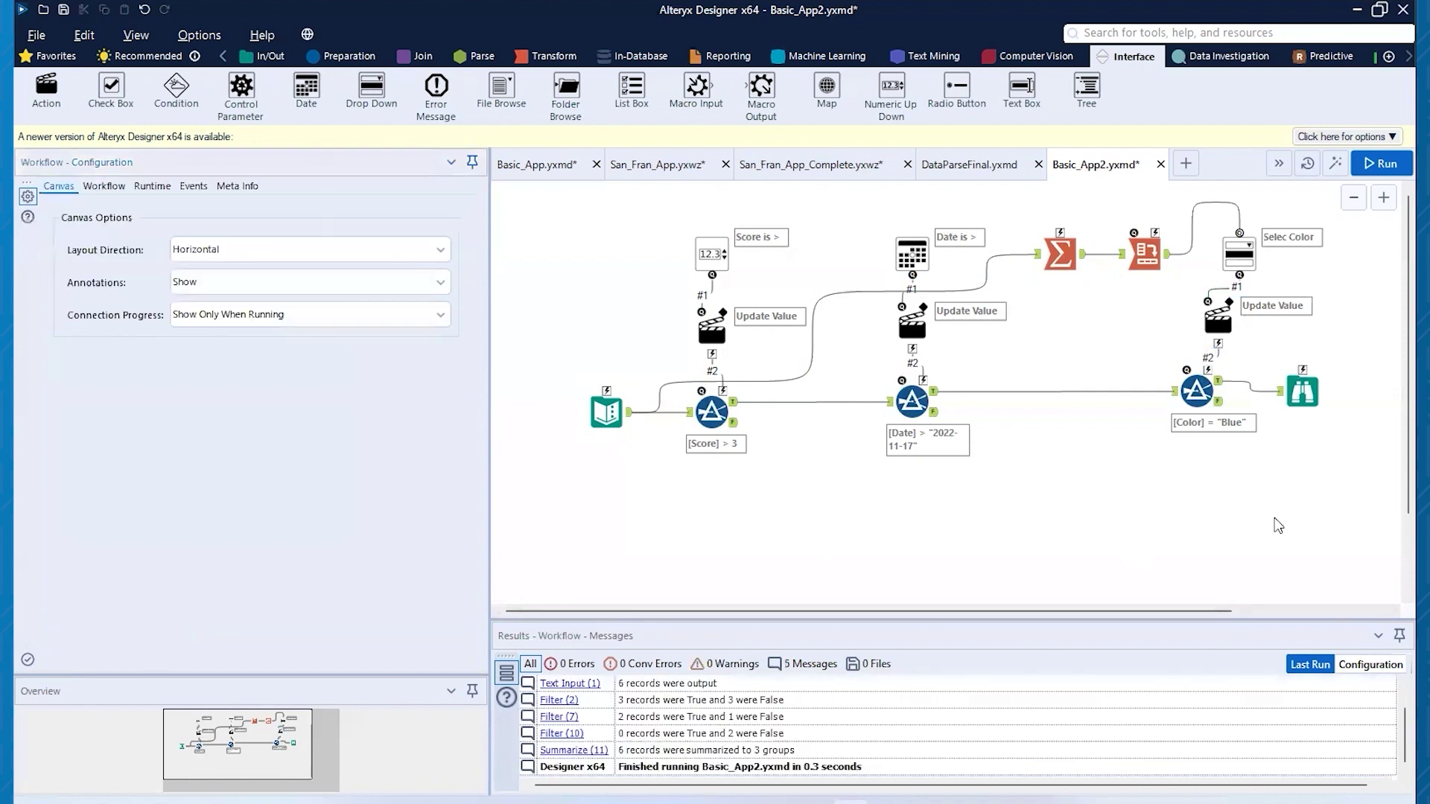
Run as an analytic app with date 31 October 2022 and Selec Color left as Blue.
left_click(1336, 164)
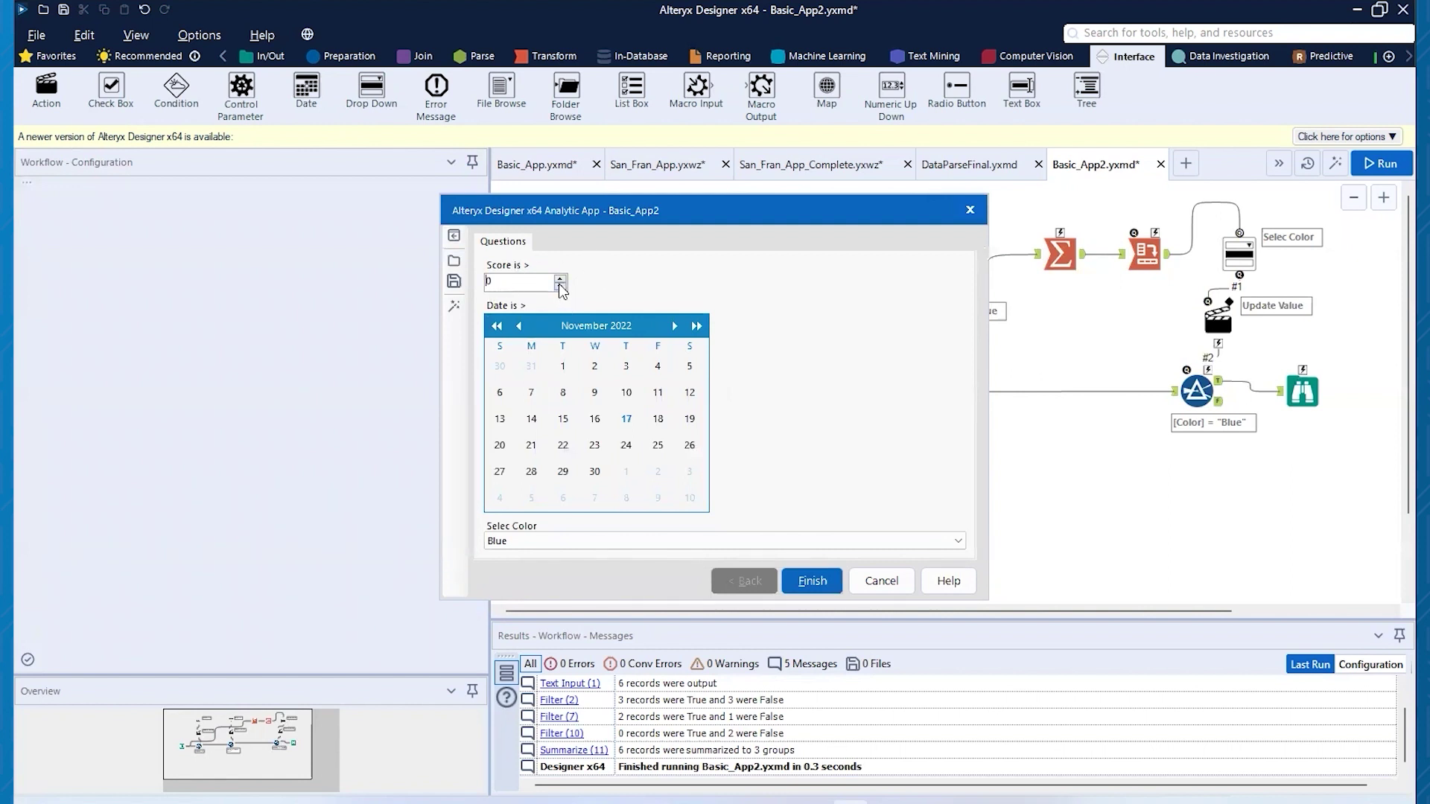
left_click(531, 367)
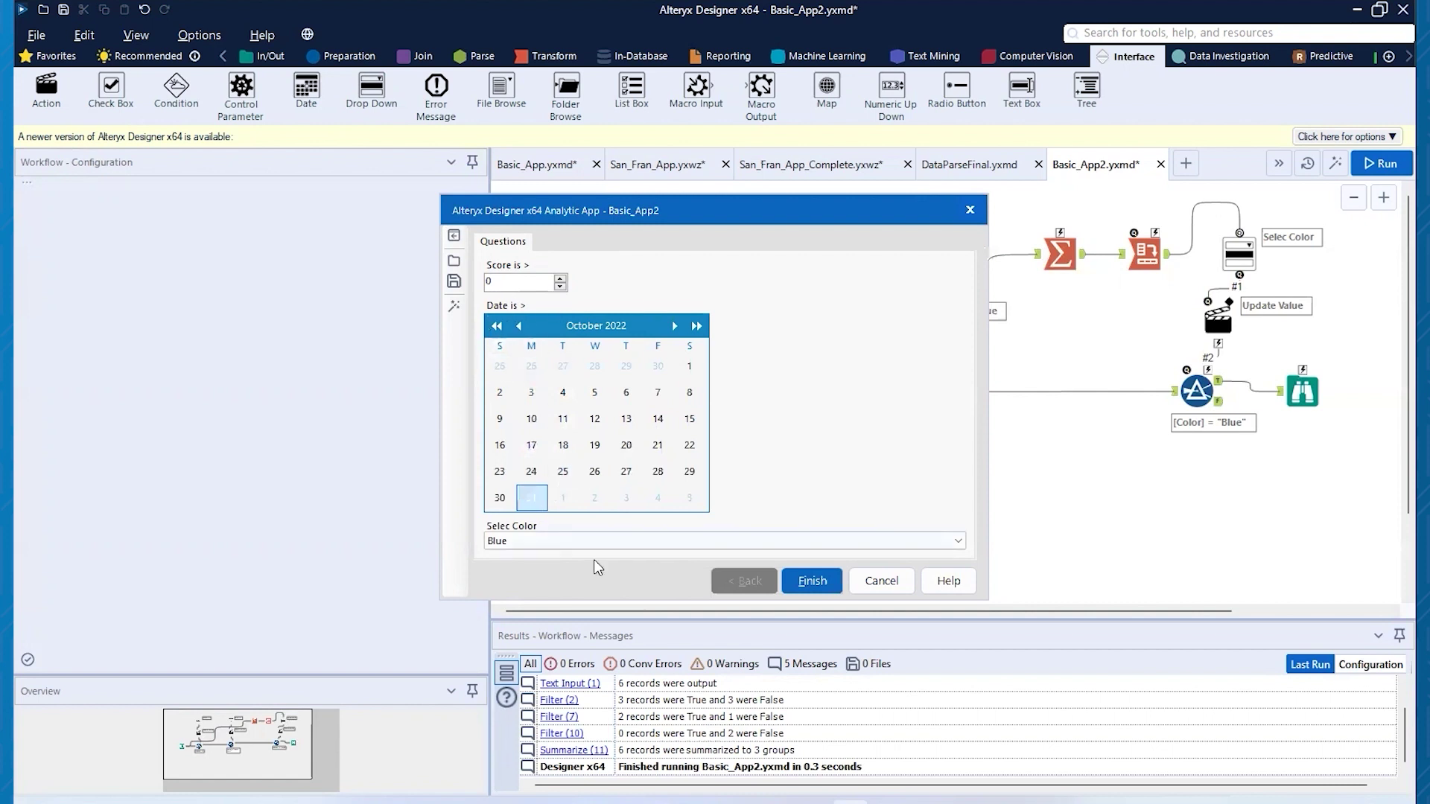
left_click(811, 582)
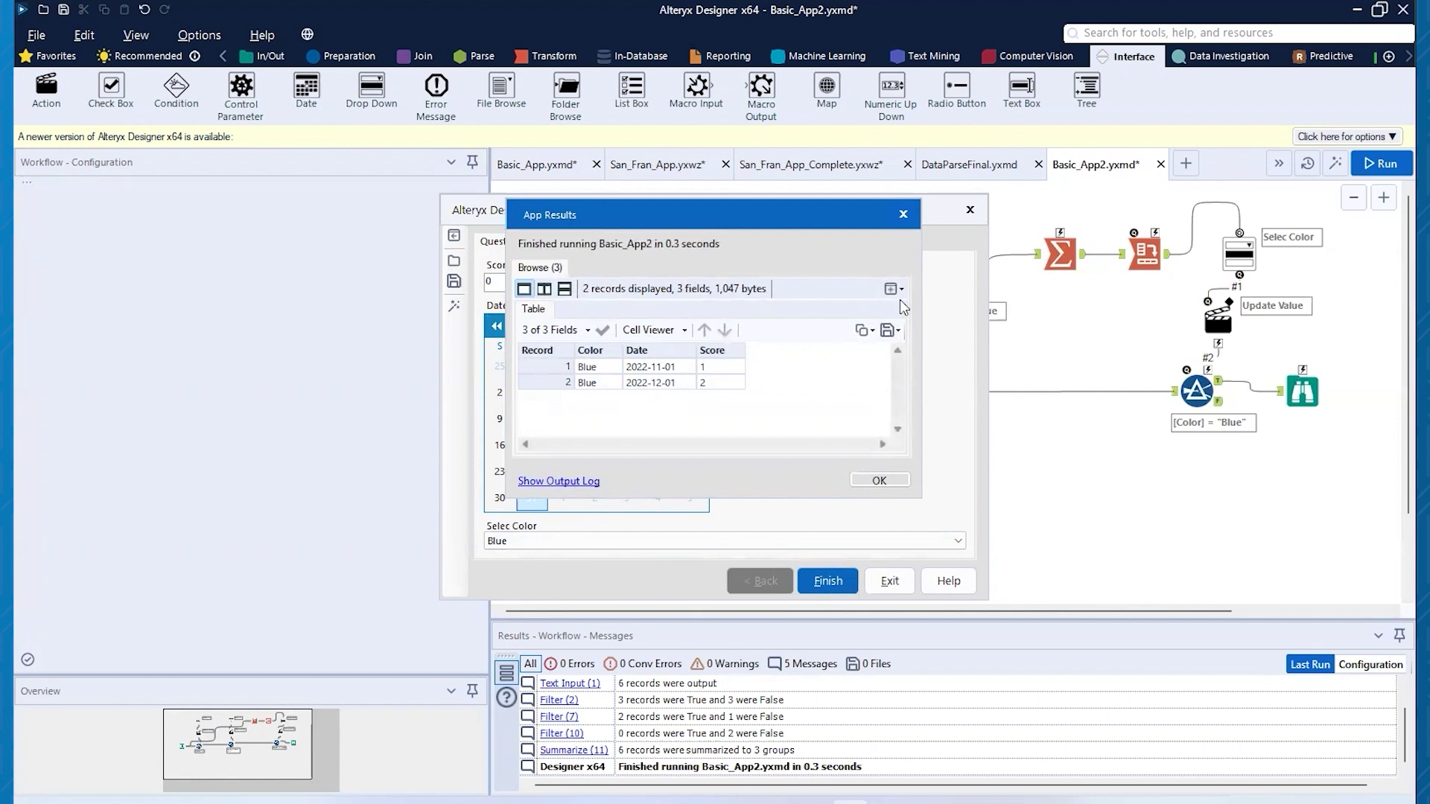
Rerun the app with Selec Color set to Green.
left_click(876, 478)
left_click(713, 538)
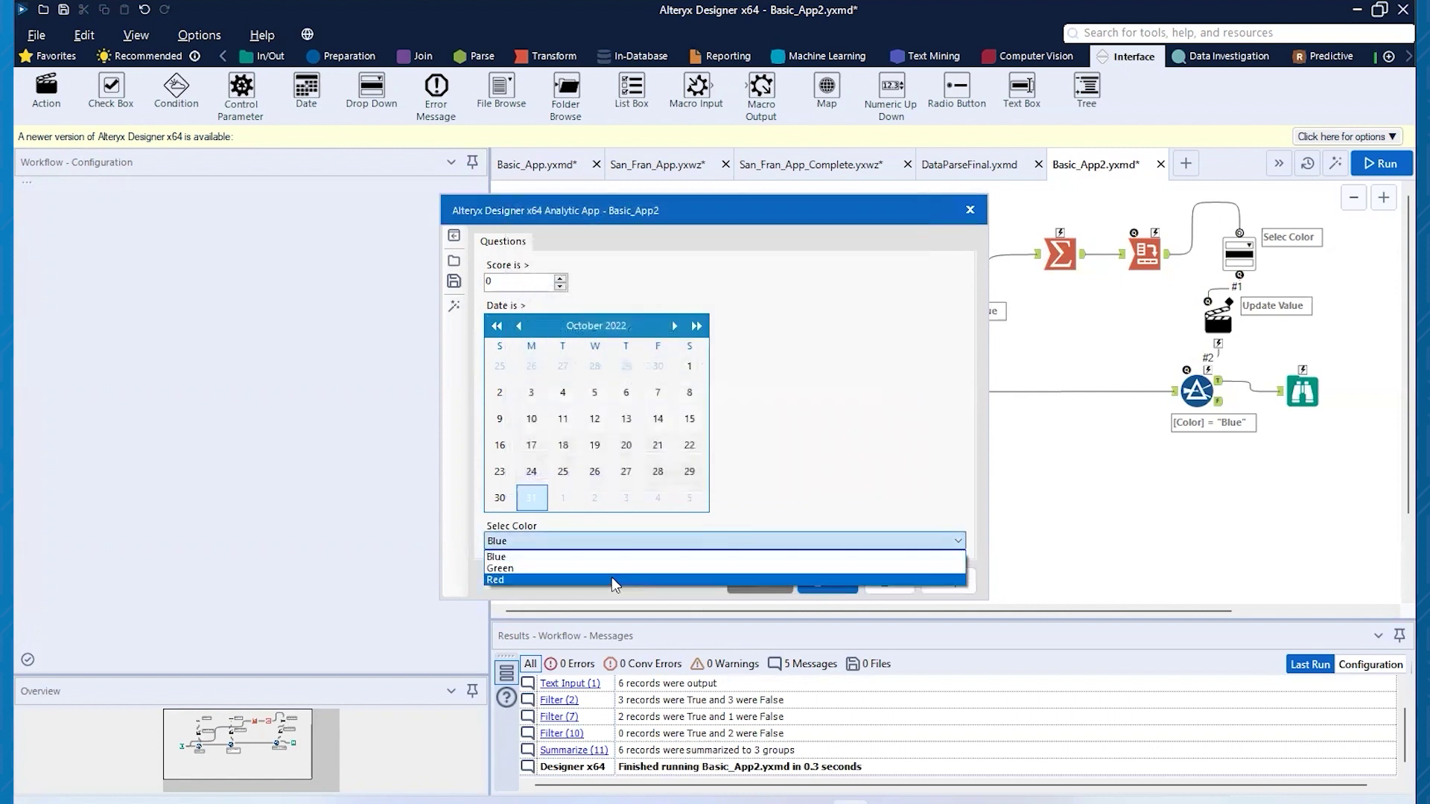
left_click(587, 563)
key("Down")
left_click(822, 577)
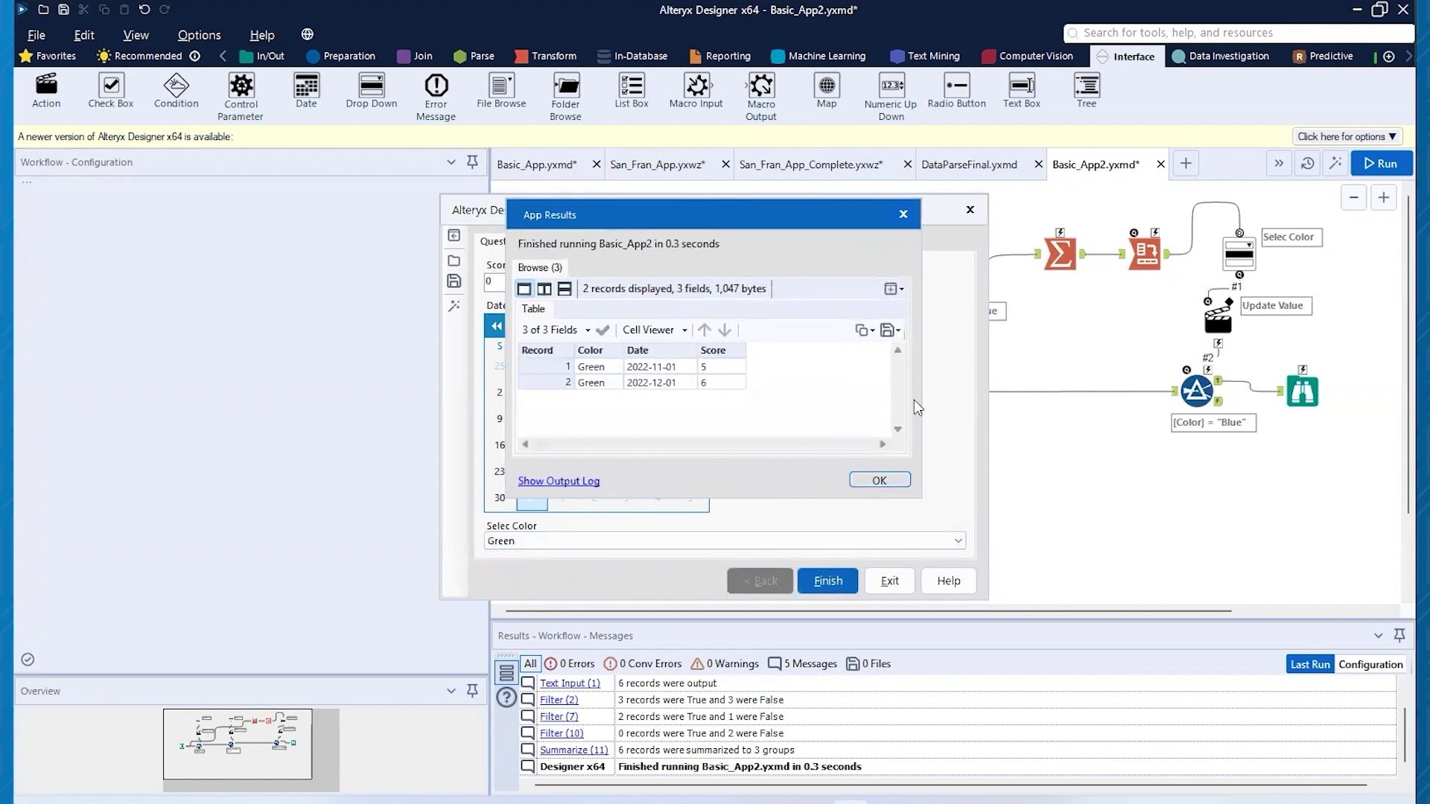
Rerun the app with the date changed to 15 November 2022.
left_click(903, 214)
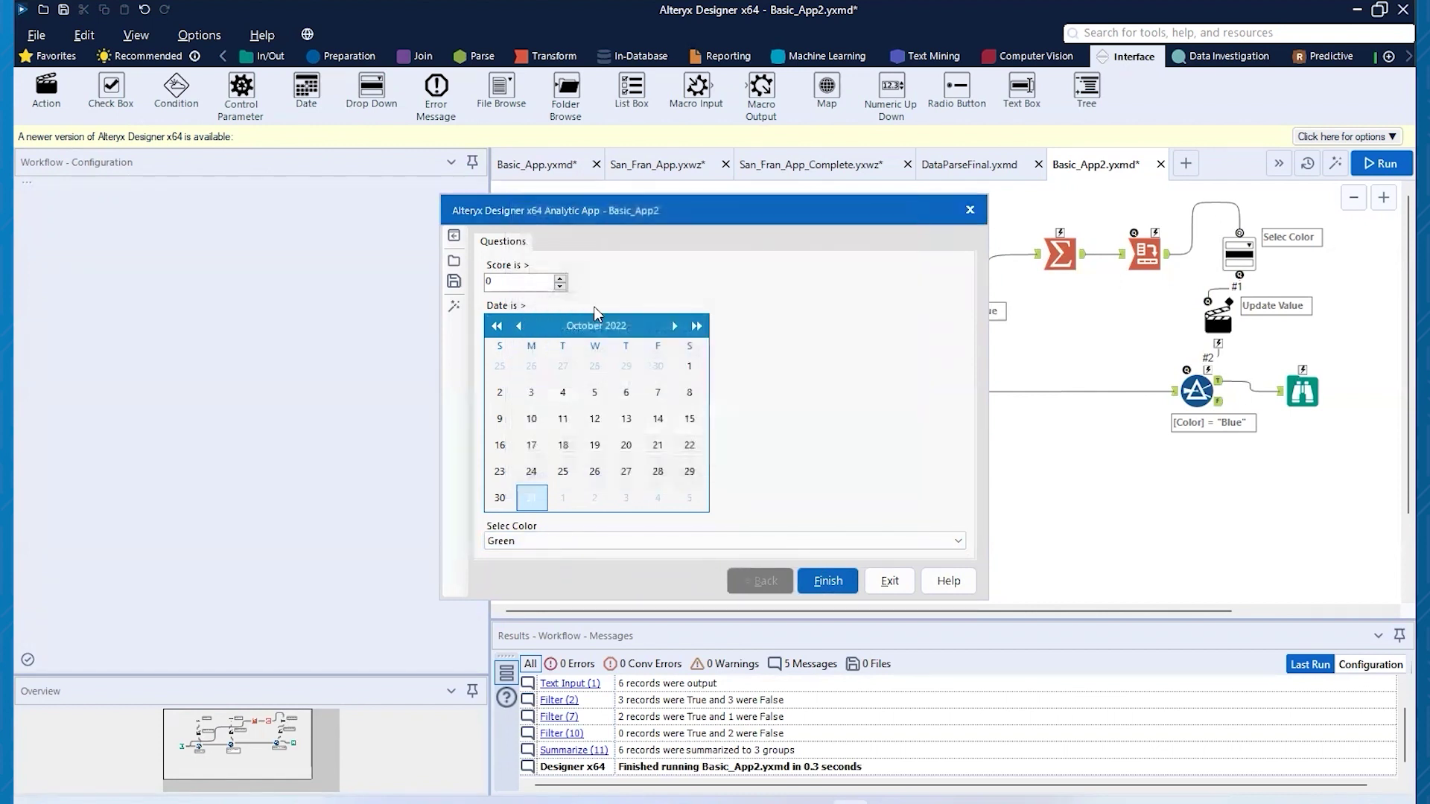
left_click(676, 328)
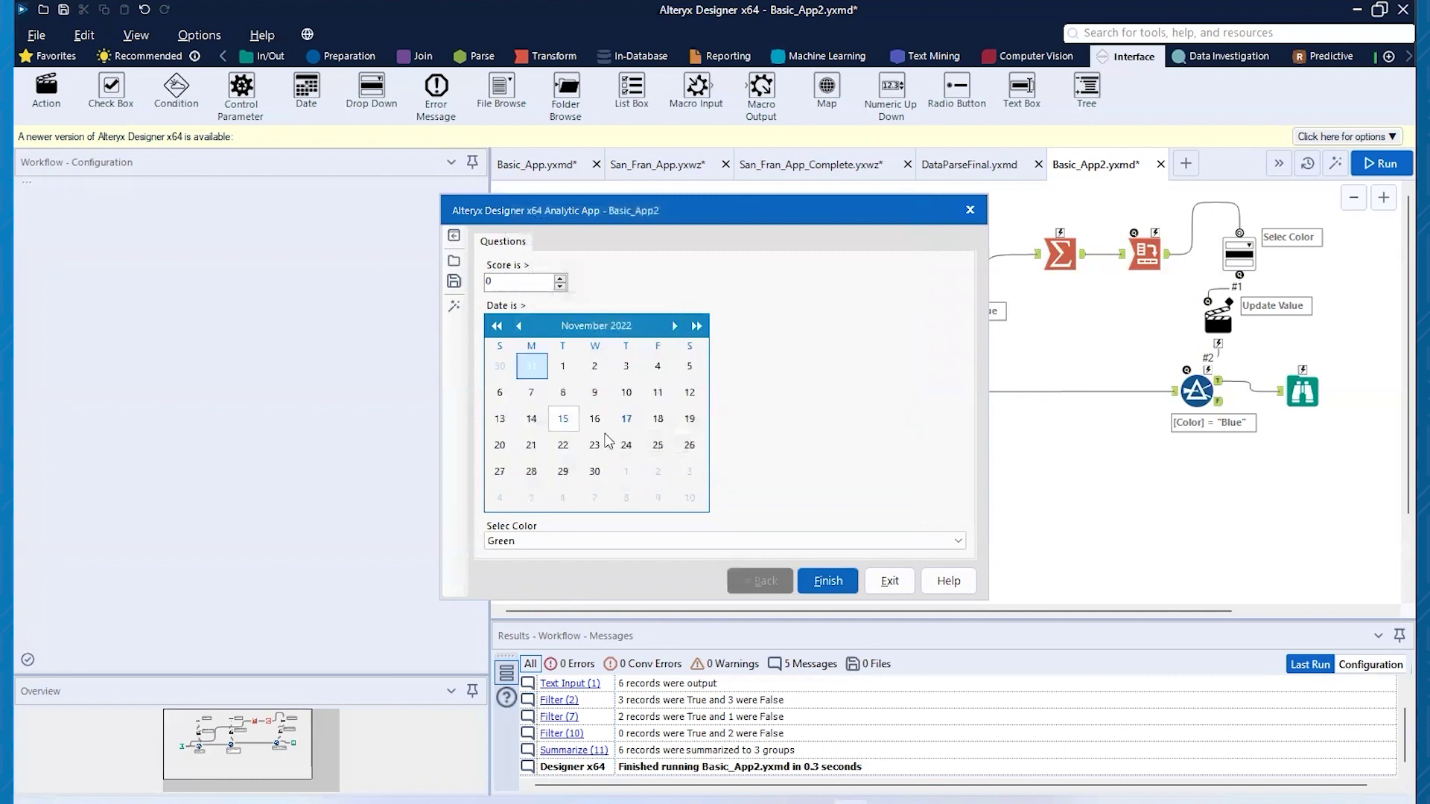
left_click(563, 421)
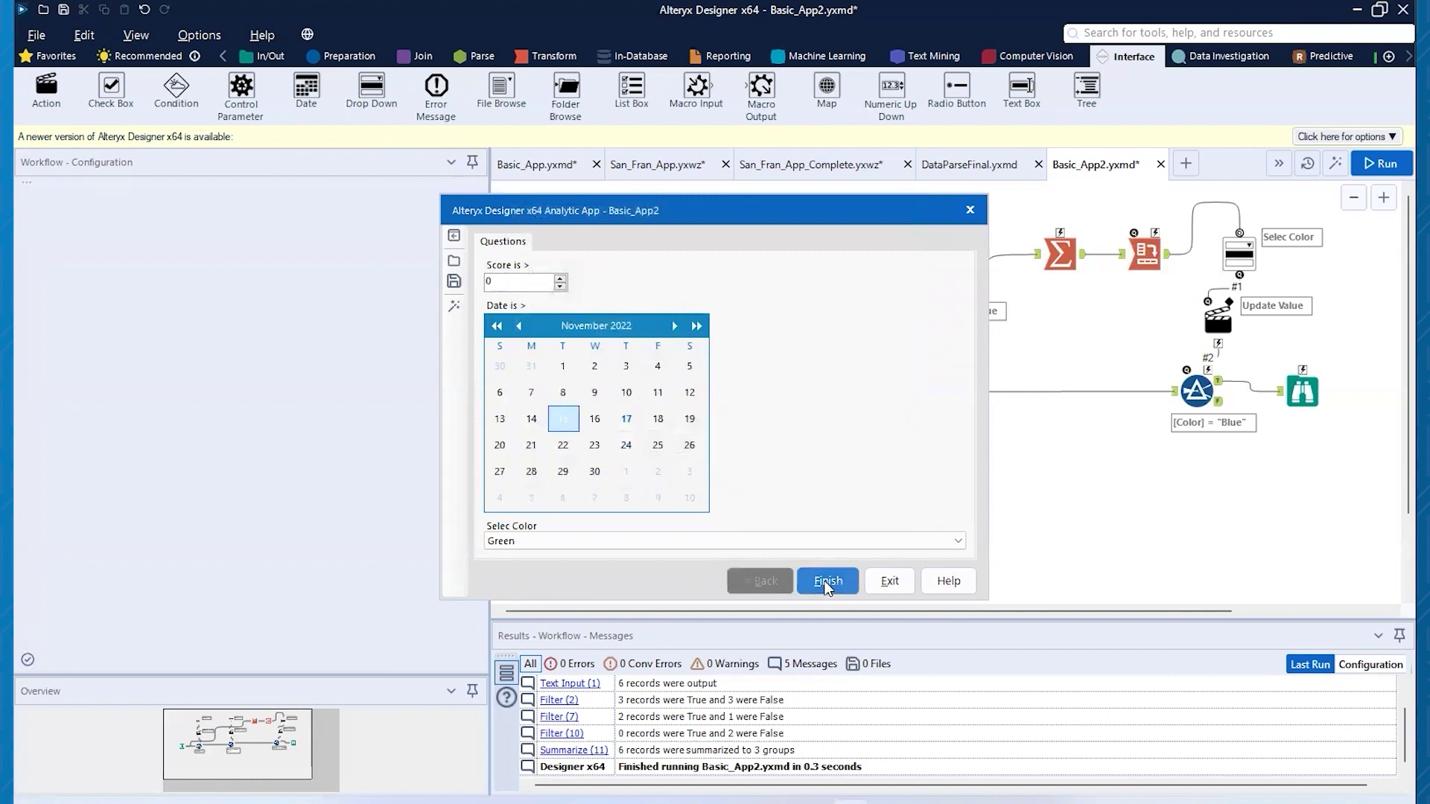
left_click(826, 583)
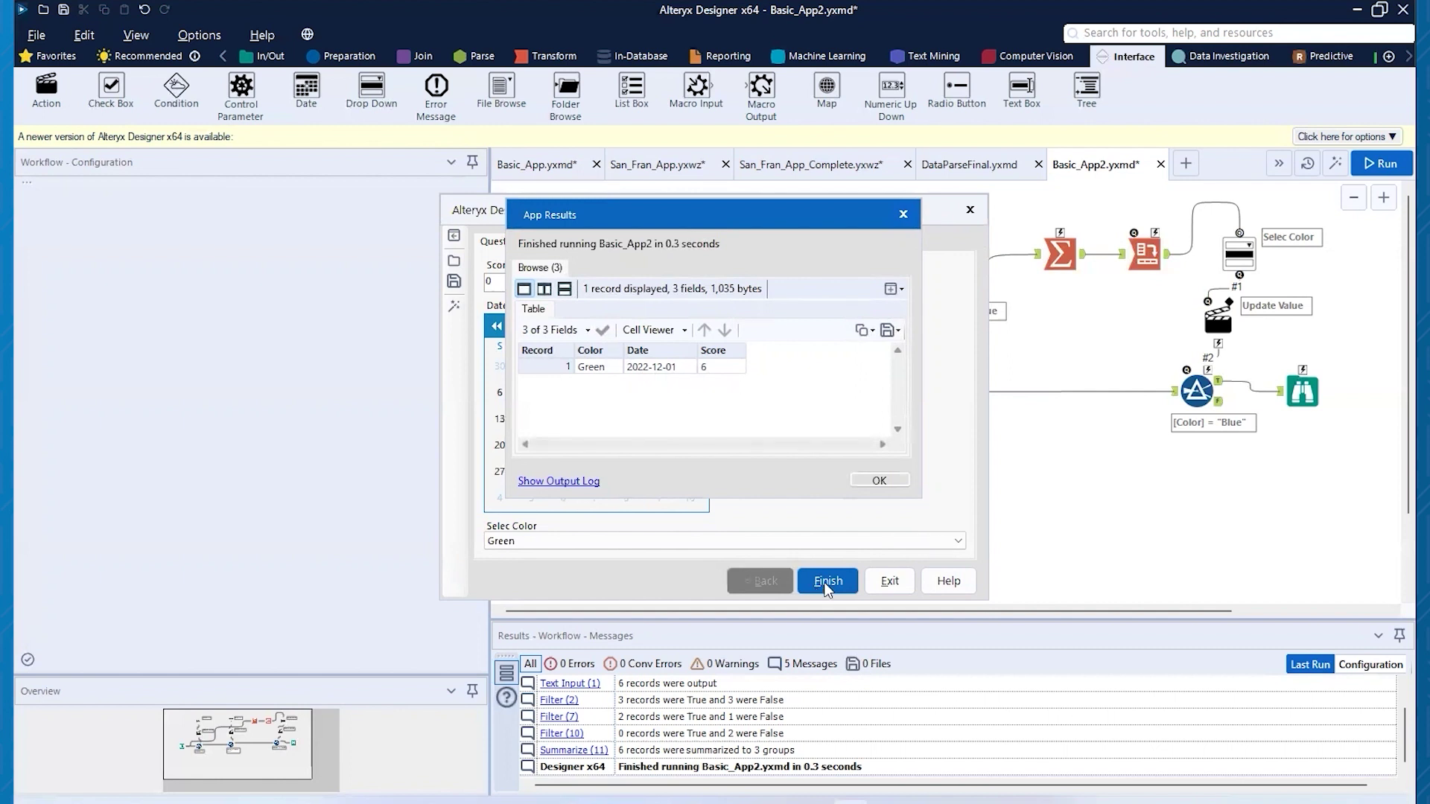
Dismiss the App Results with OK and exit the Analytic App dialog.
left_click(879, 480)
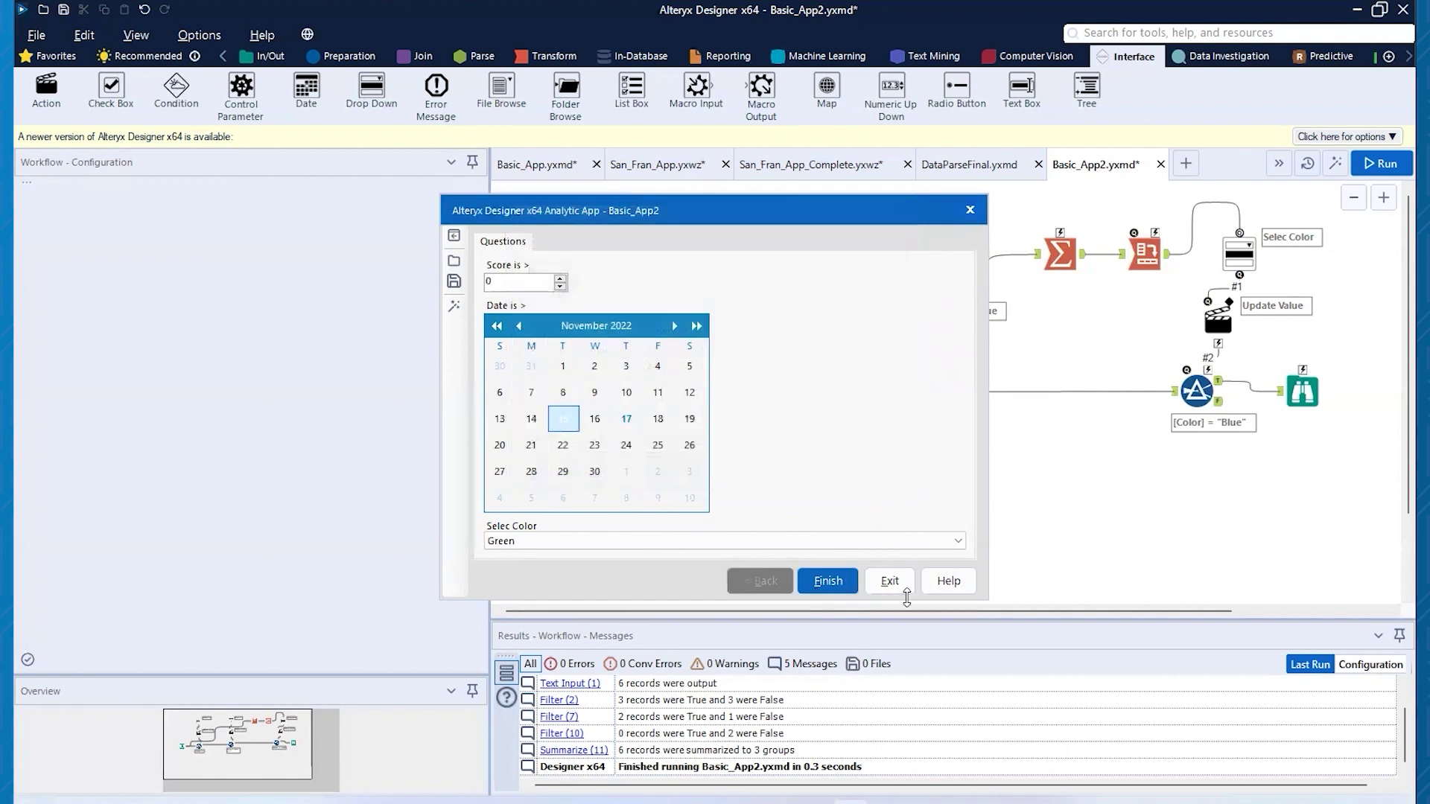
left_click(886, 578)
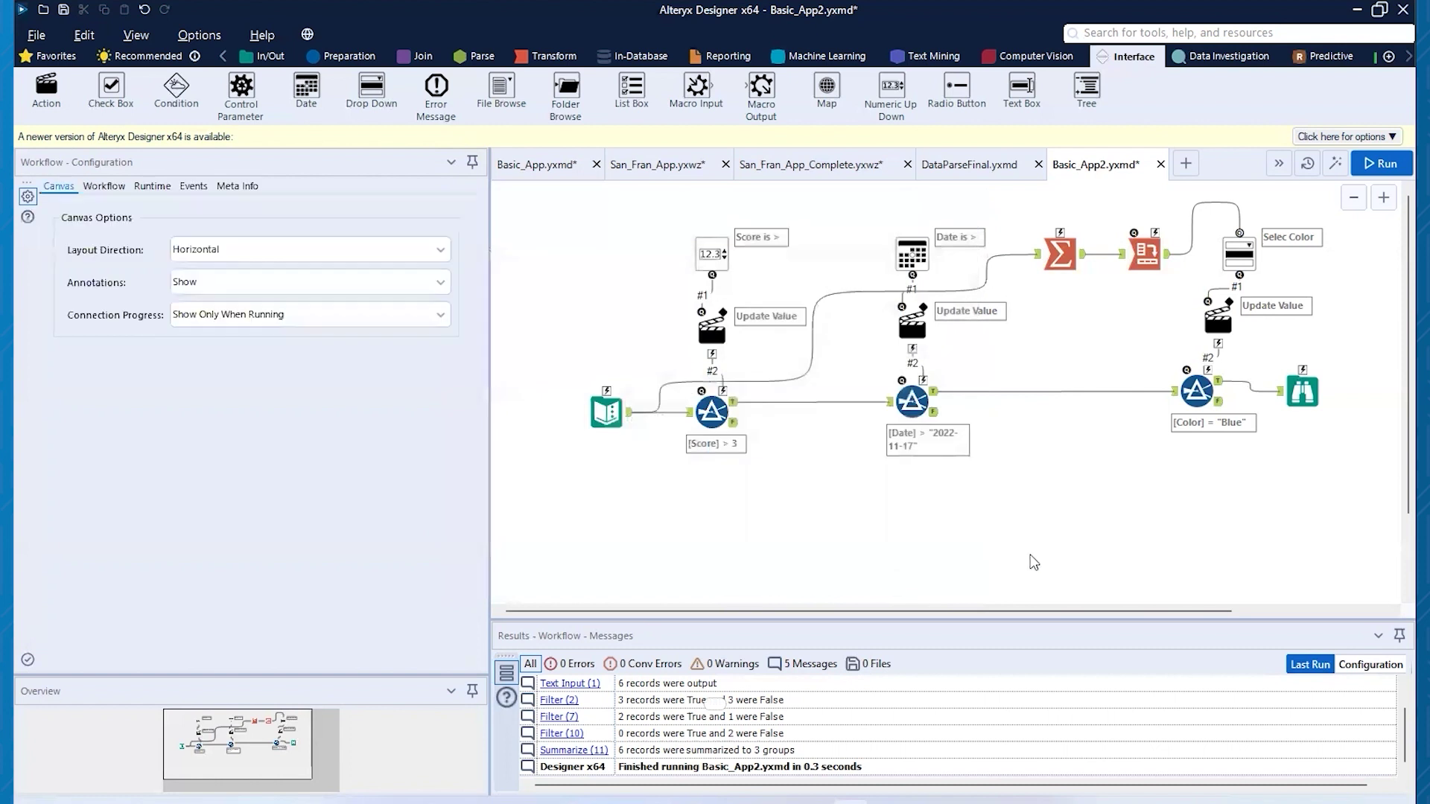